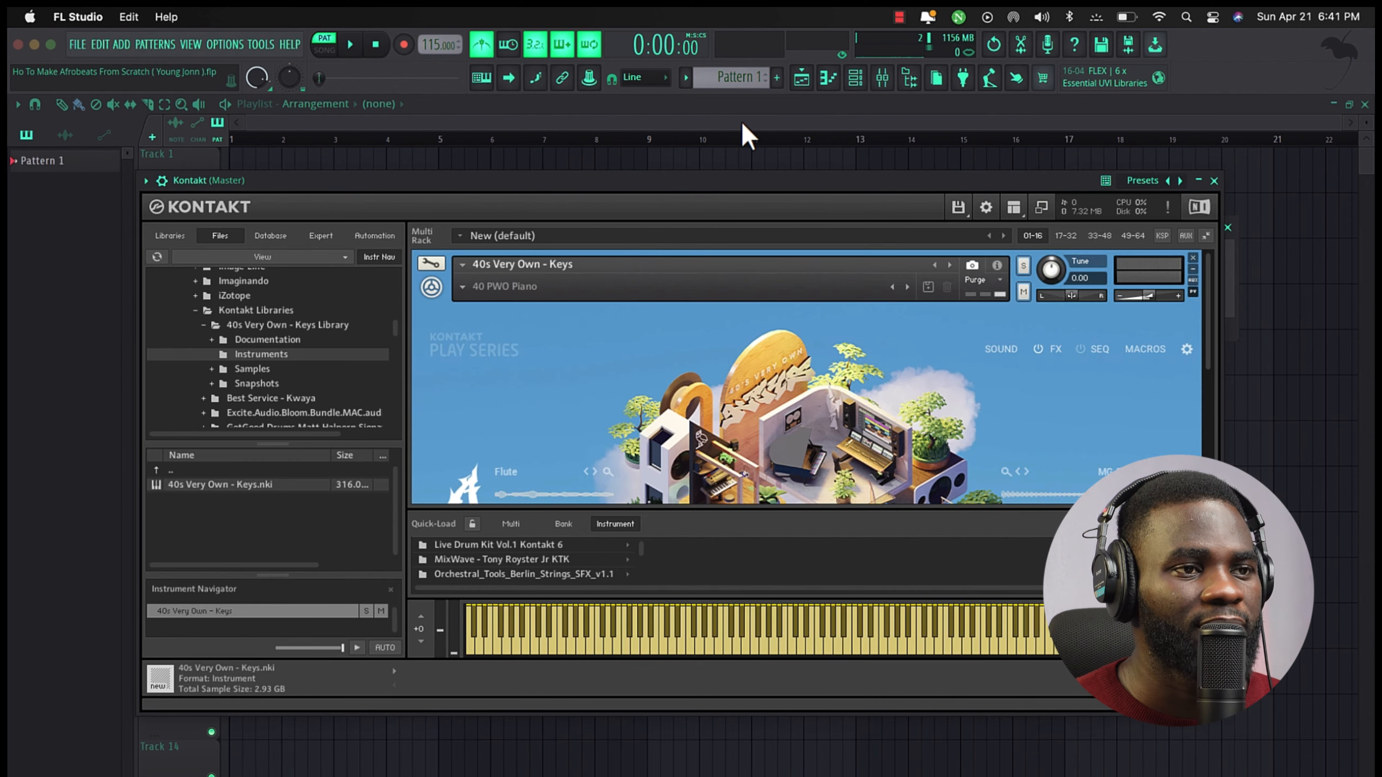
# Rehearse the chords on the Kontakt 40s Very Own - Keys instrument in its piano roll with the metronome running.
pyautogui.moveTo(699, 188); pyautogui.dragTo(706, 171)
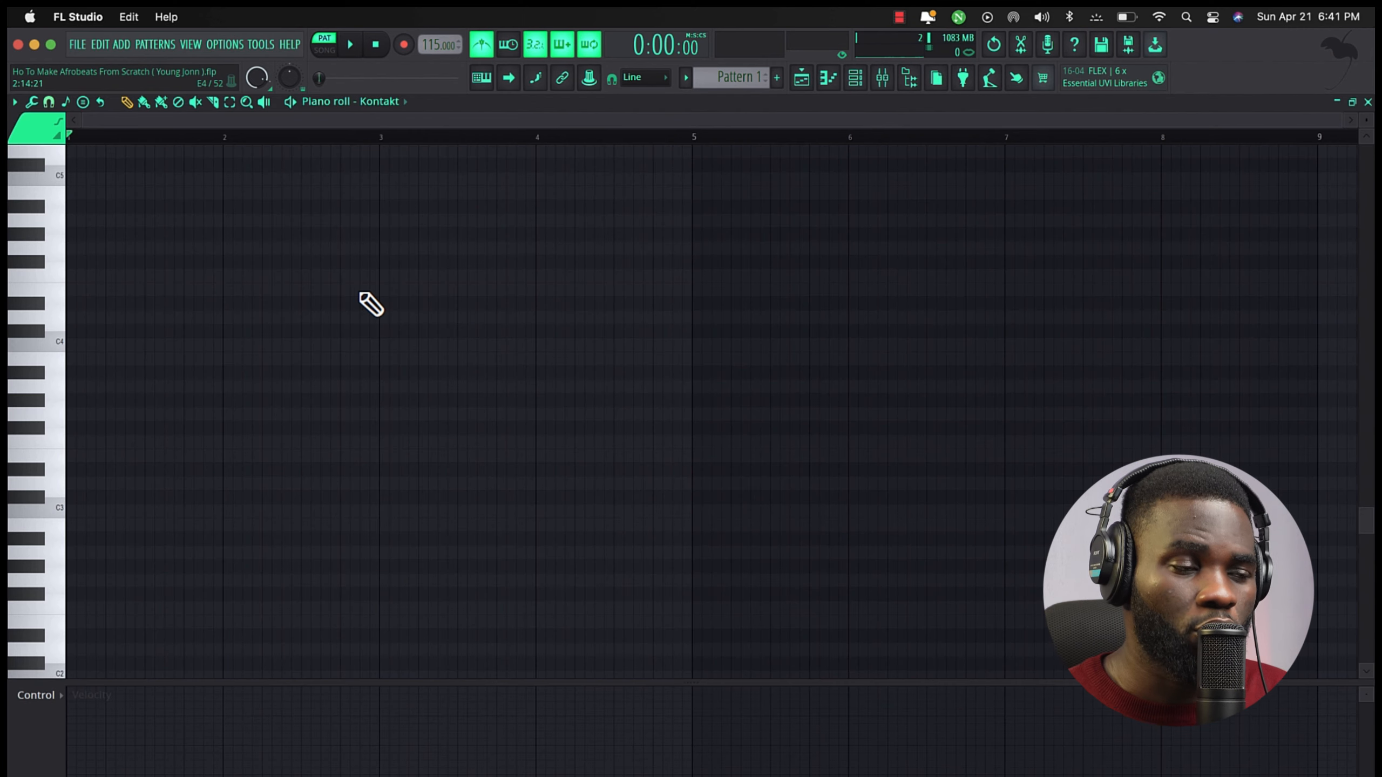
pyautogui.click(54, 441)
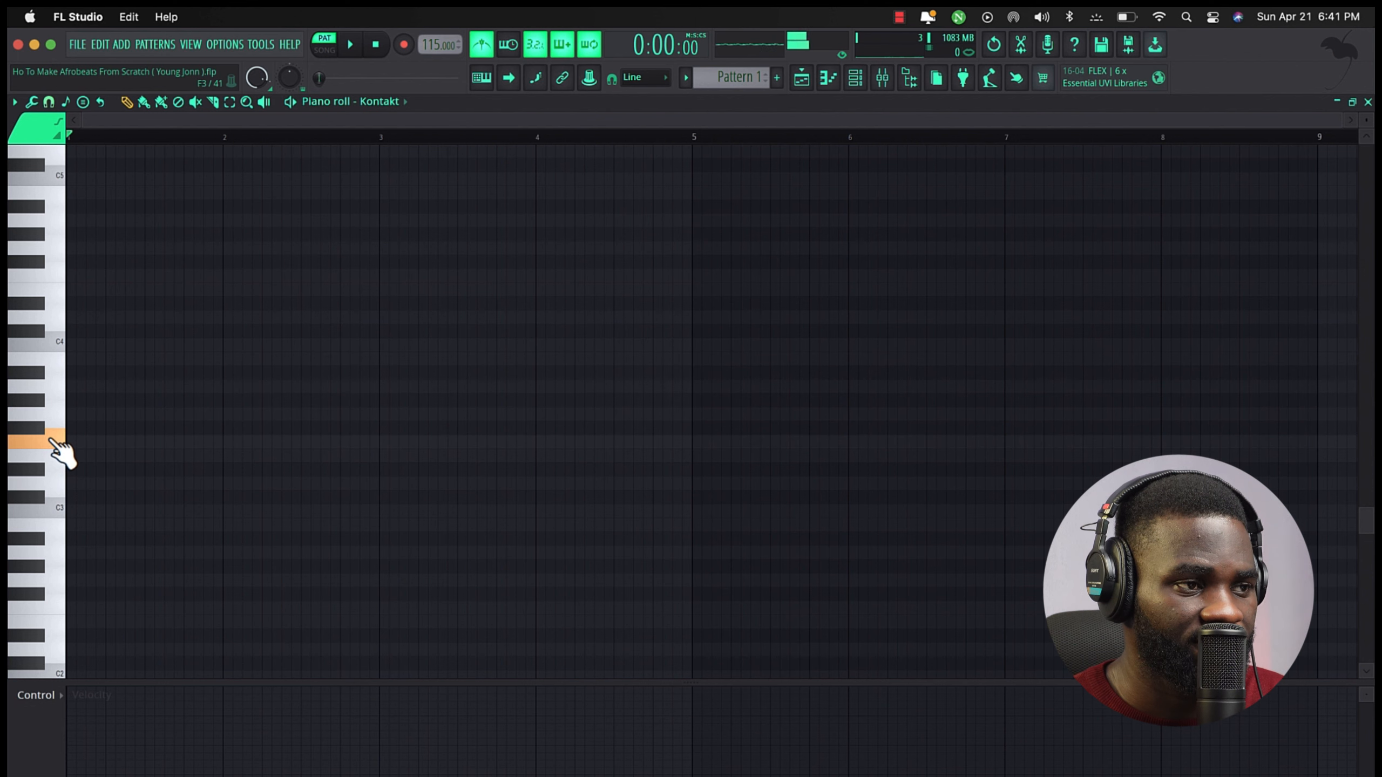
pyautogui.scroll(1, 61, 448)
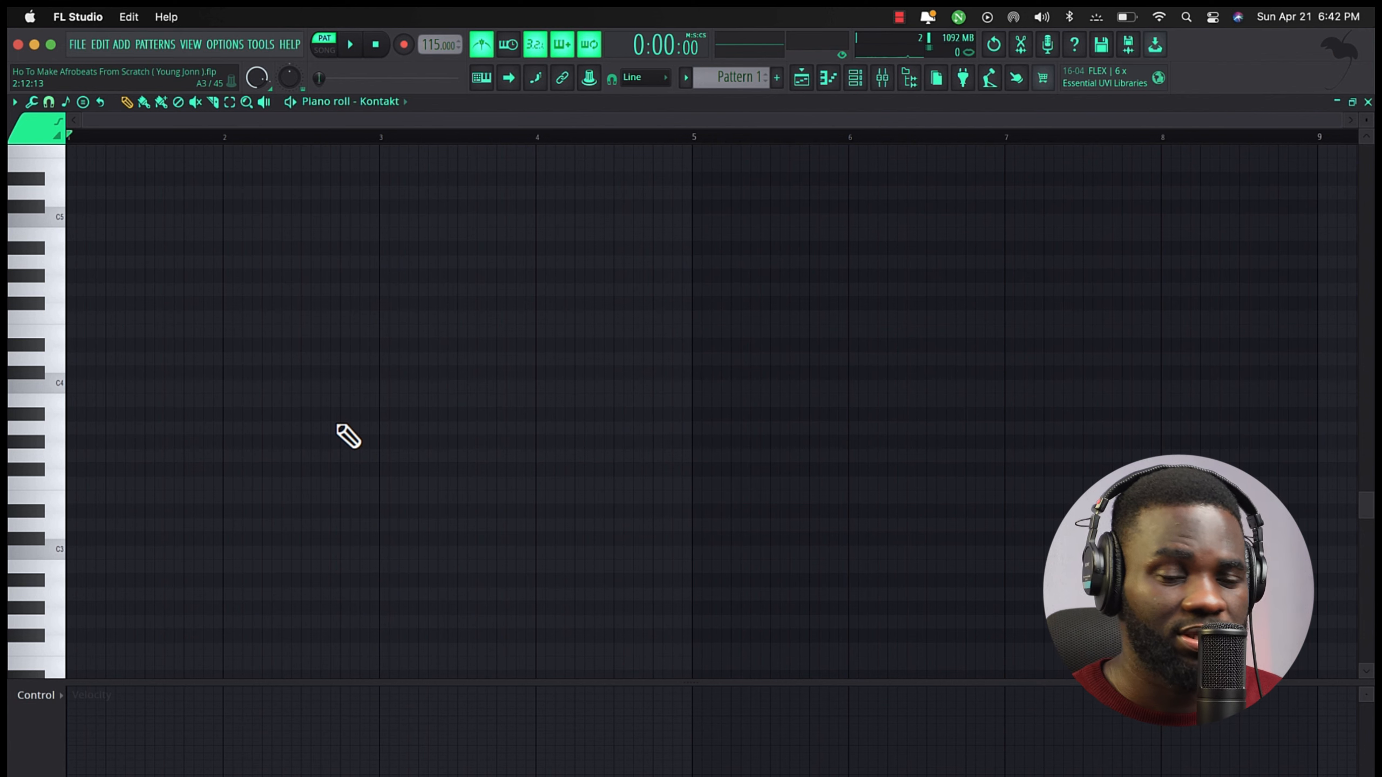
pyautogui.press('space')
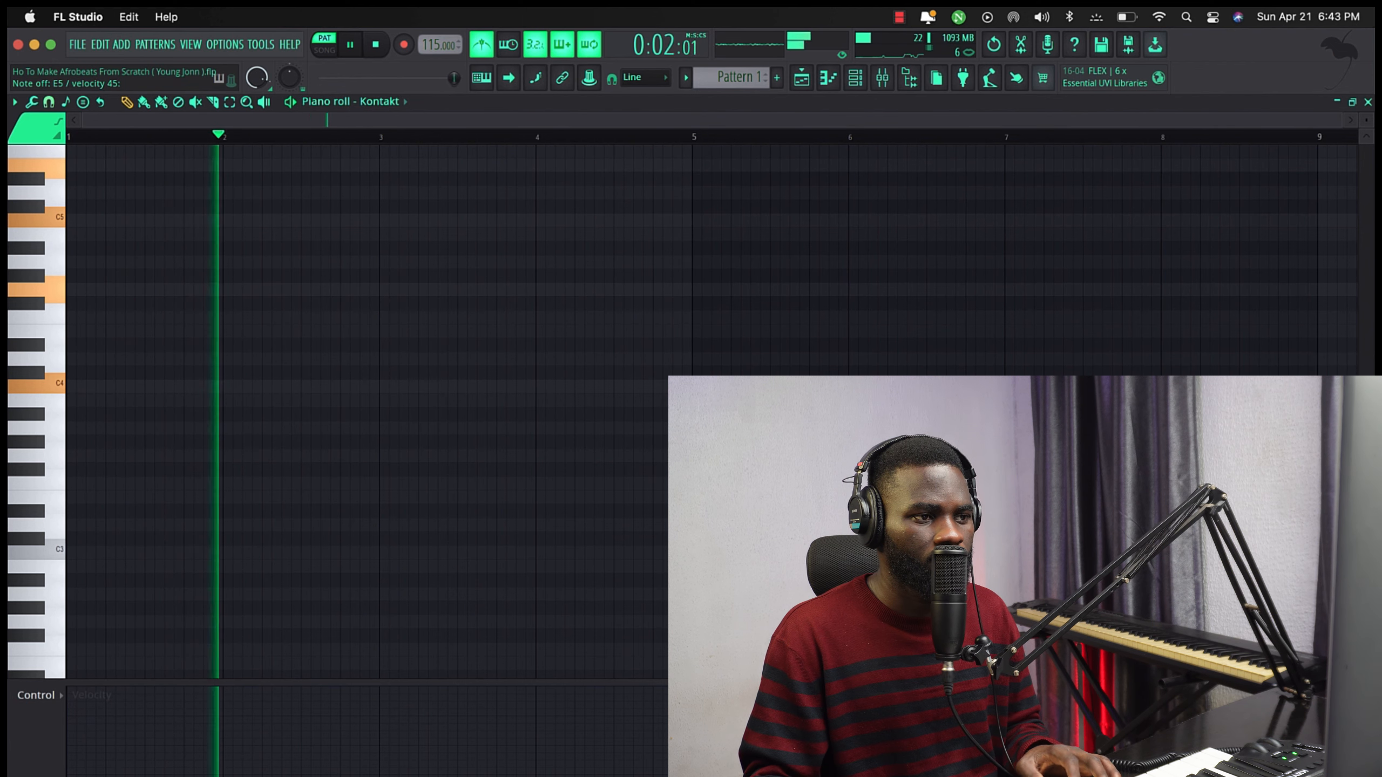
pyautogui.press('space')
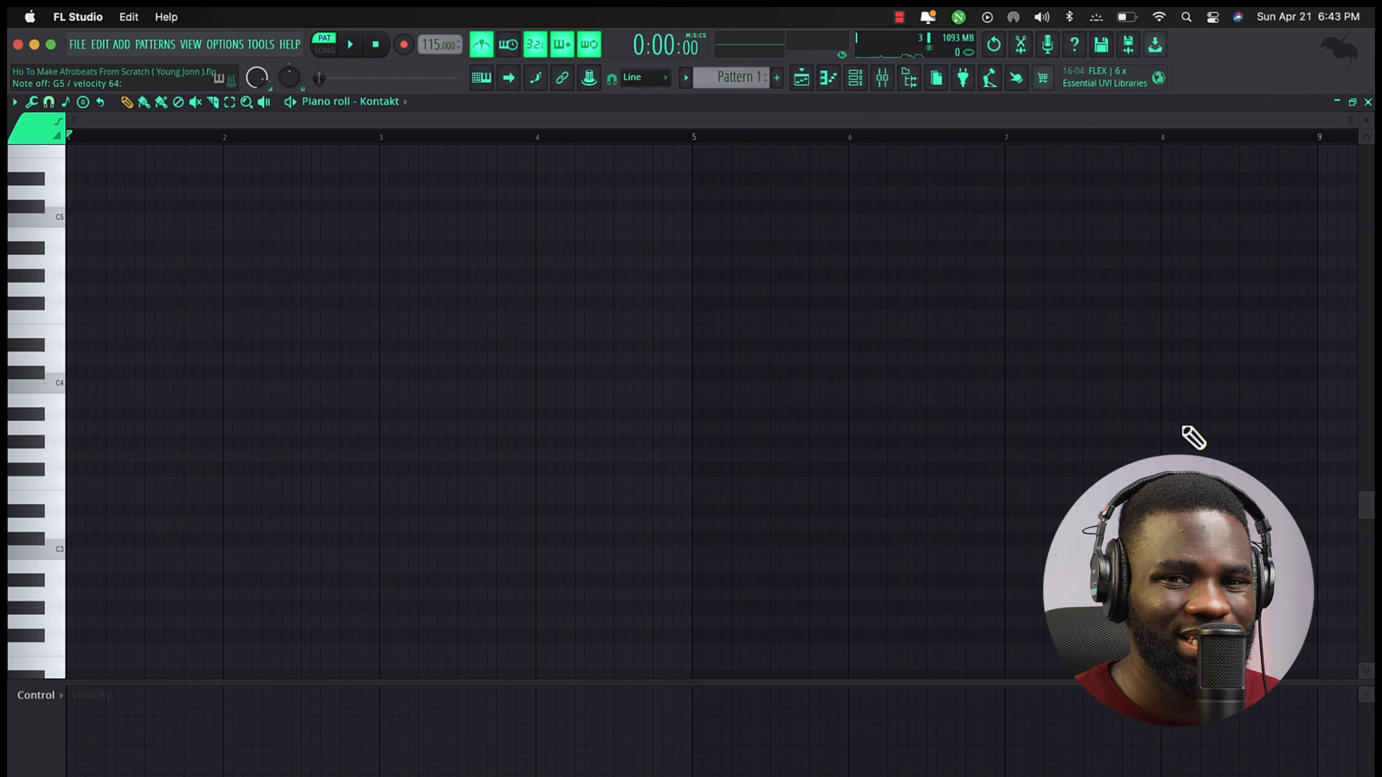
# Record an eight-bar chord progression into Pattern 1 on the Kontakt channel, capturing notes and automation, and play it back.
pyautogui.click(405, 46)
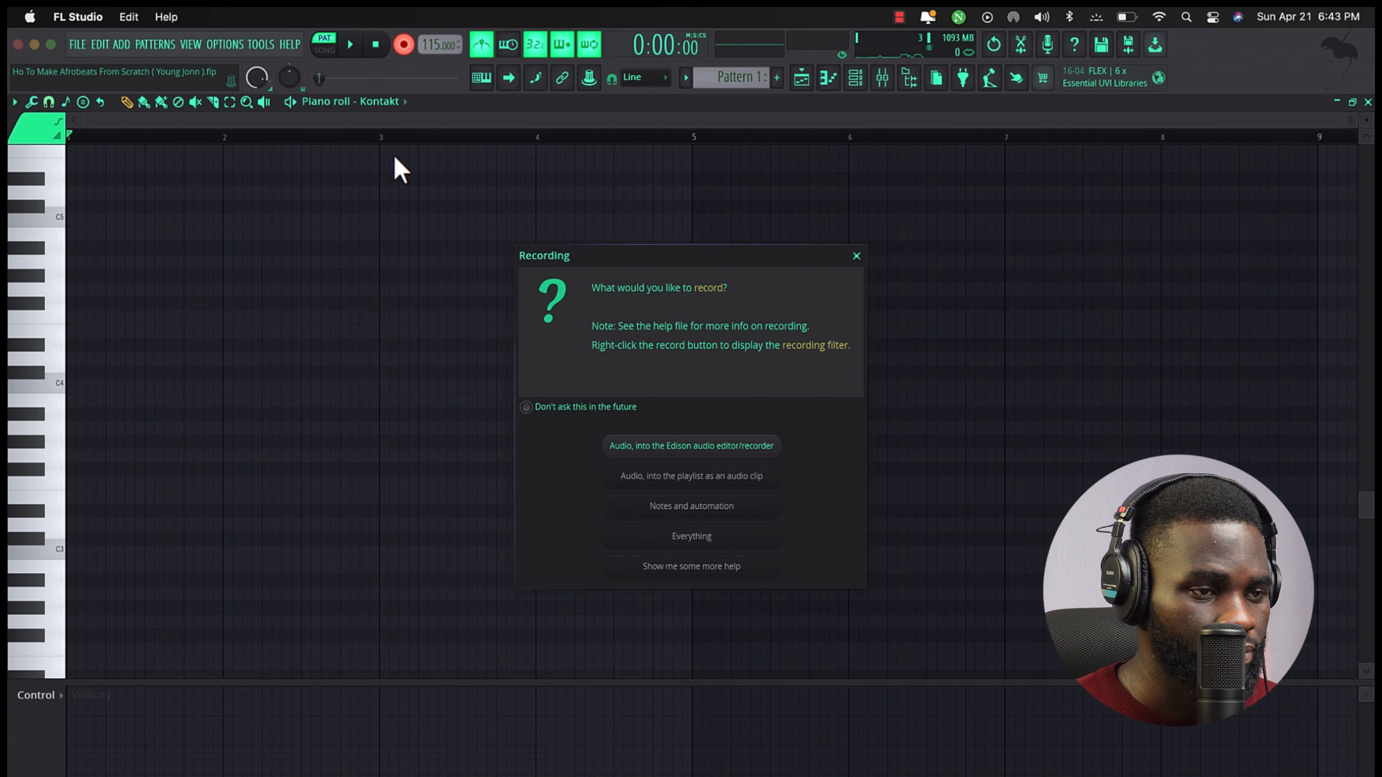
pyautogui.click(675, 512)
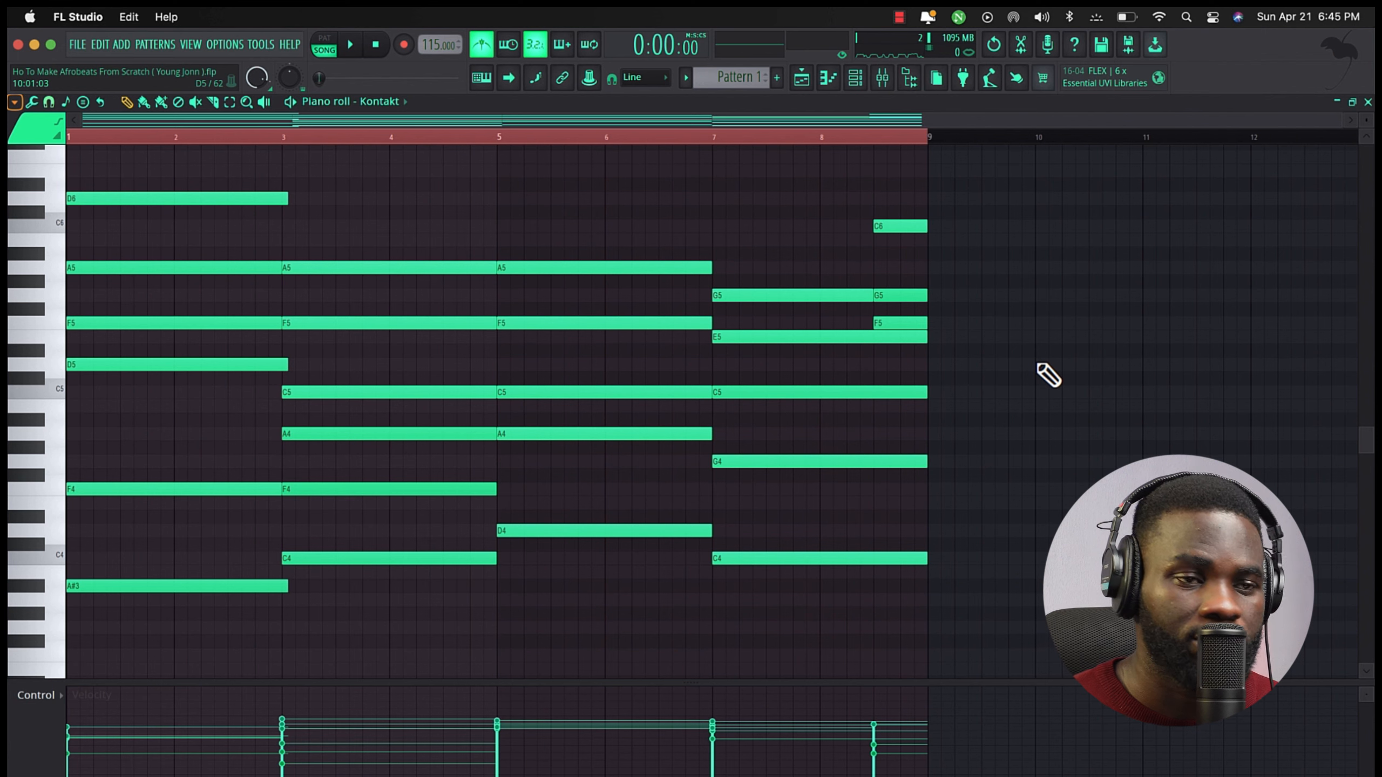
pyautogui.press('space')
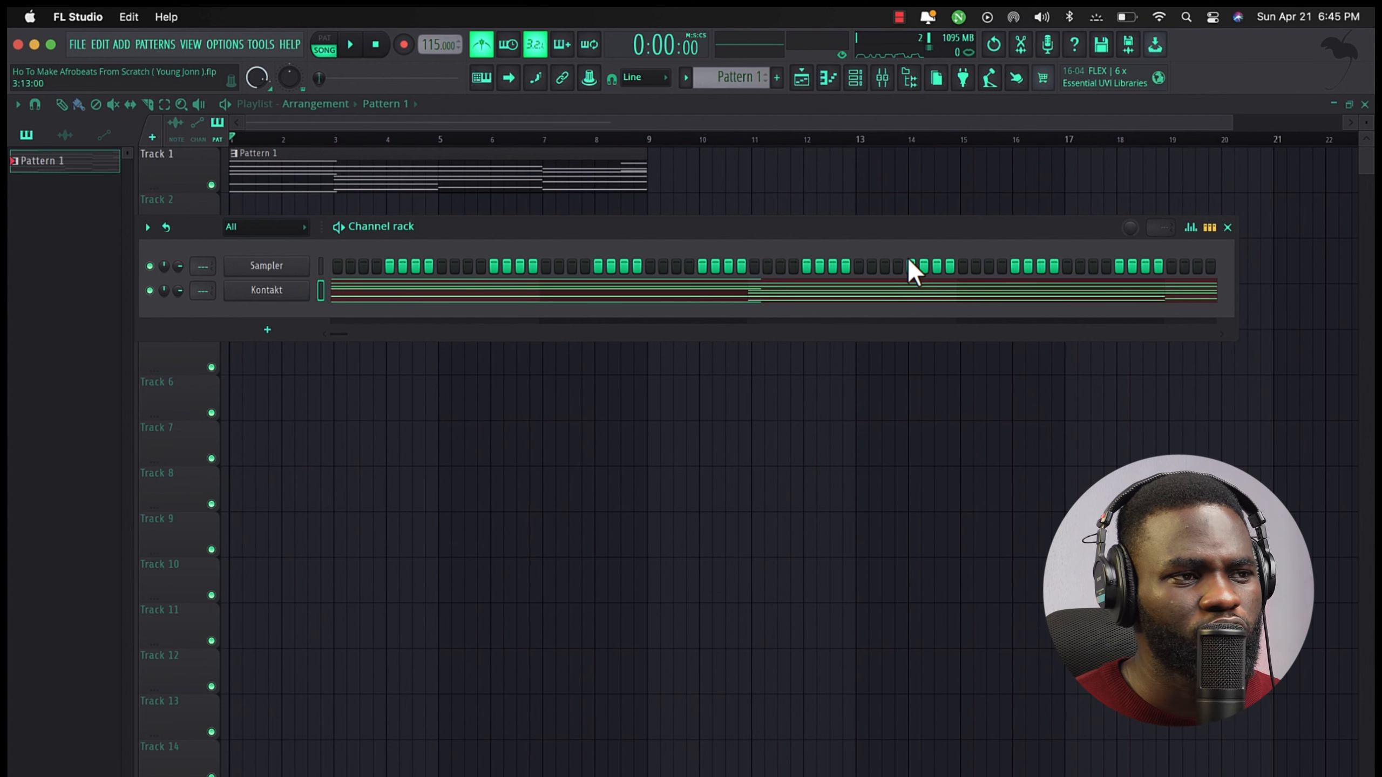
# Add a Nexus instrument channel and load the Arena Ambience preset from its Piano category.
pyautogui.click(291, 328)
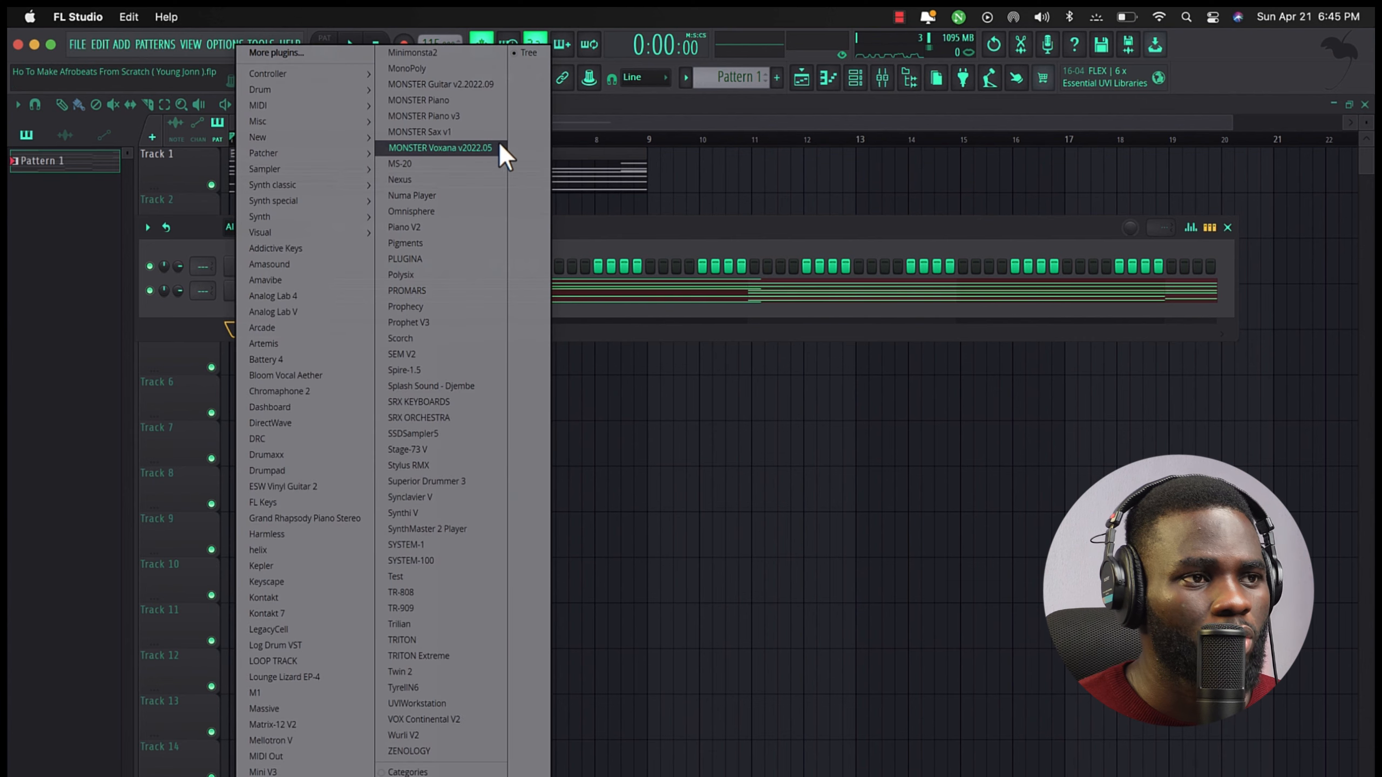
pyautogui.click(454, 181)
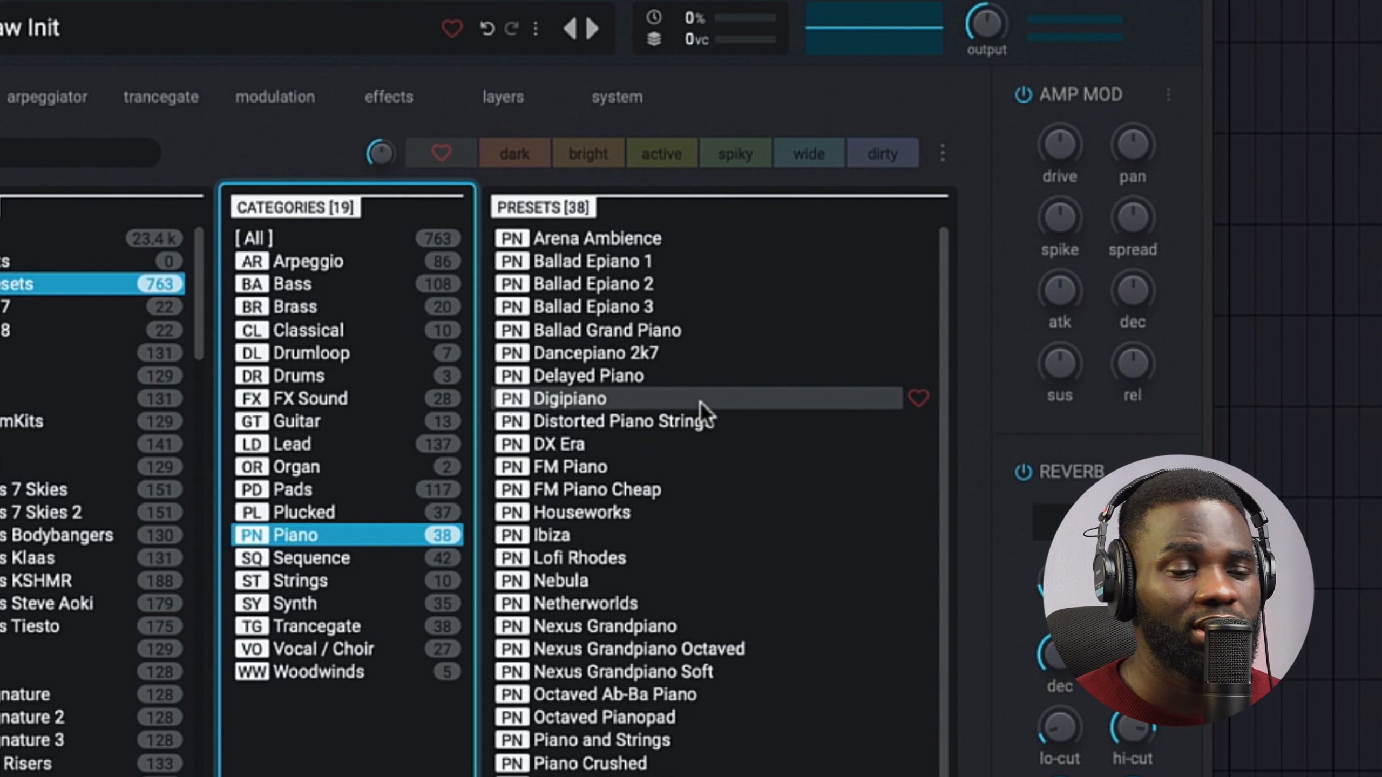
pyautogui.click(650, 242)
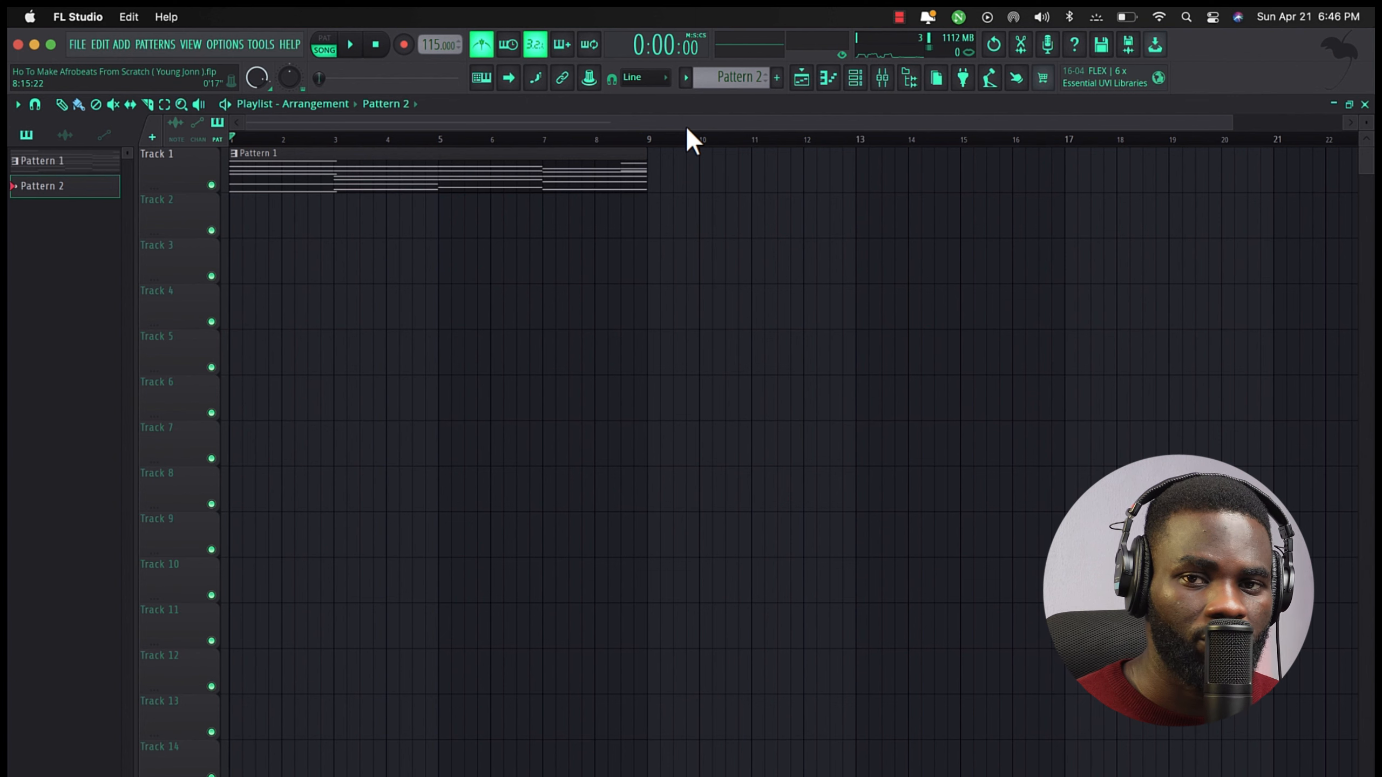
# Rehearse over Pattern 1 and record an eight-bar Nexus chord part into Pattern 2 on Track 2.
pyautogui.press('space')
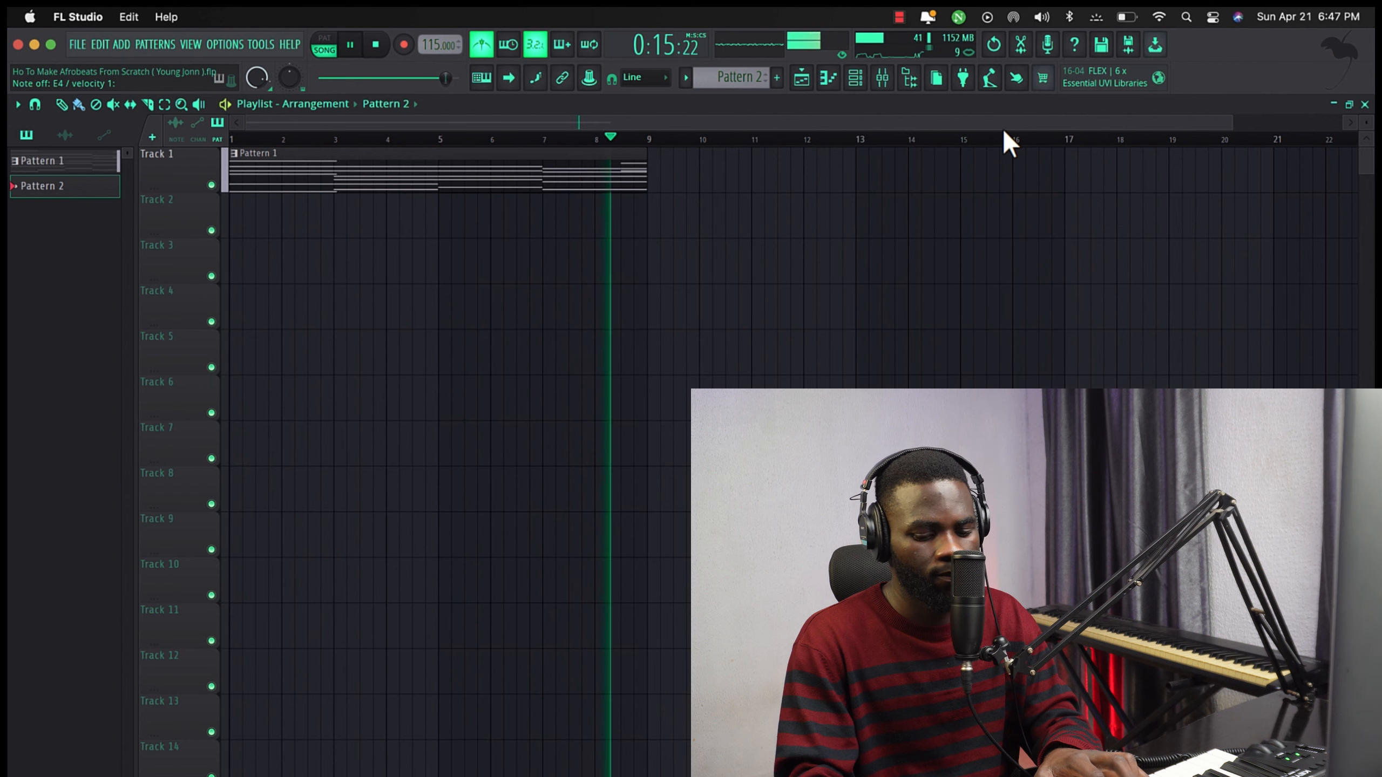
pyautogui.press('space')
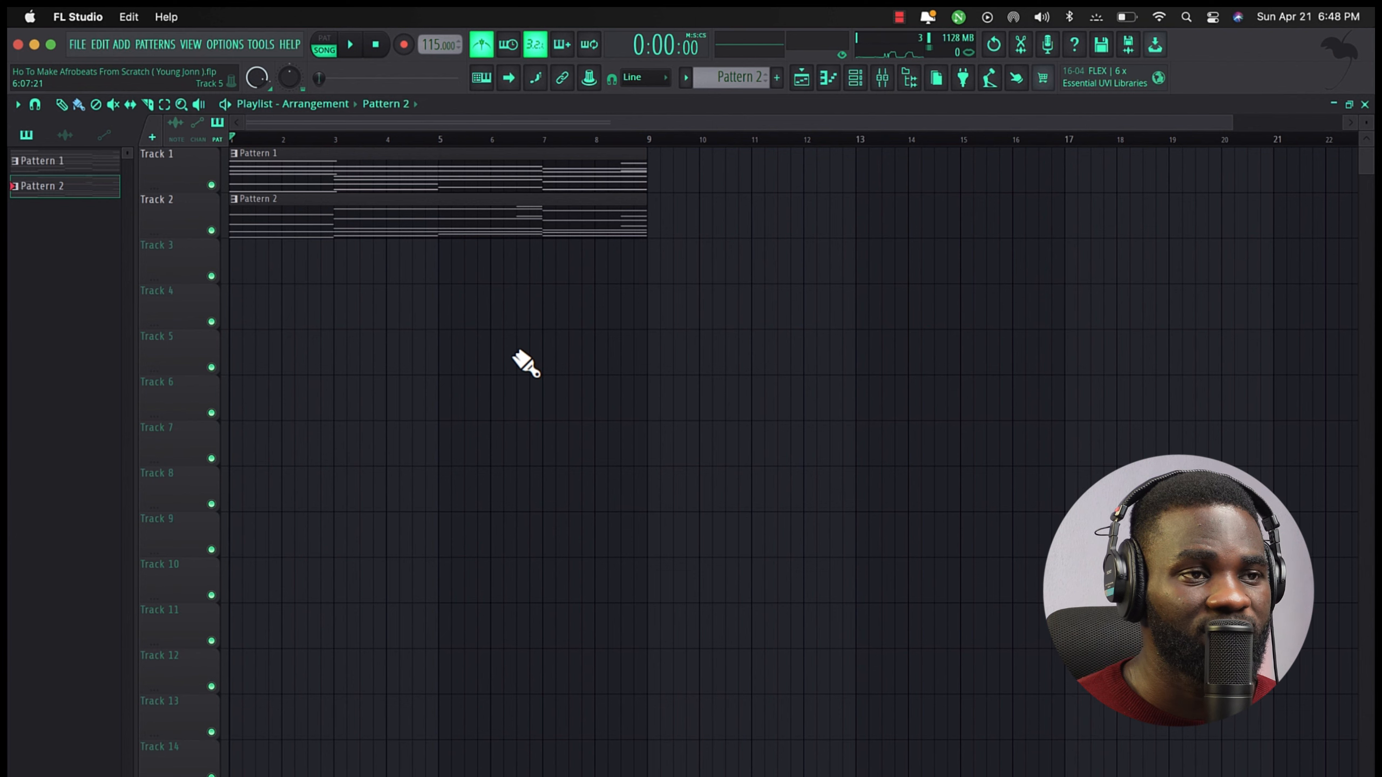
# Lower the Nexus channel's volume while Patterns 1 and 2 play together, and listen to the balance.
pyautogui.click(883, 78)
pyautogui.press('space')
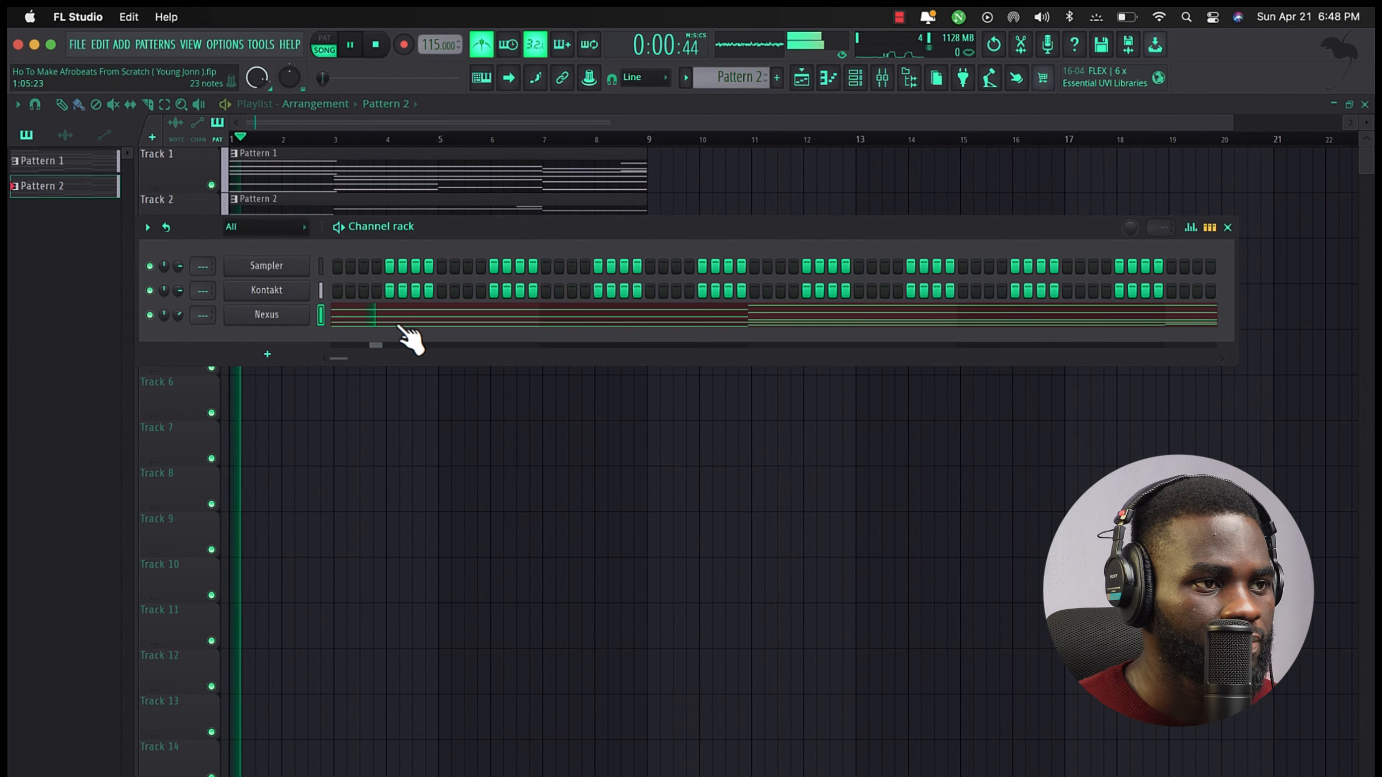
pyautogui.moveTo(178, 315)
pyautogui.mouseDown()
pyautogui.moveTo(179, 339)
pyautogui.moveTo(183, 322)
pyautogui.mouseUp()
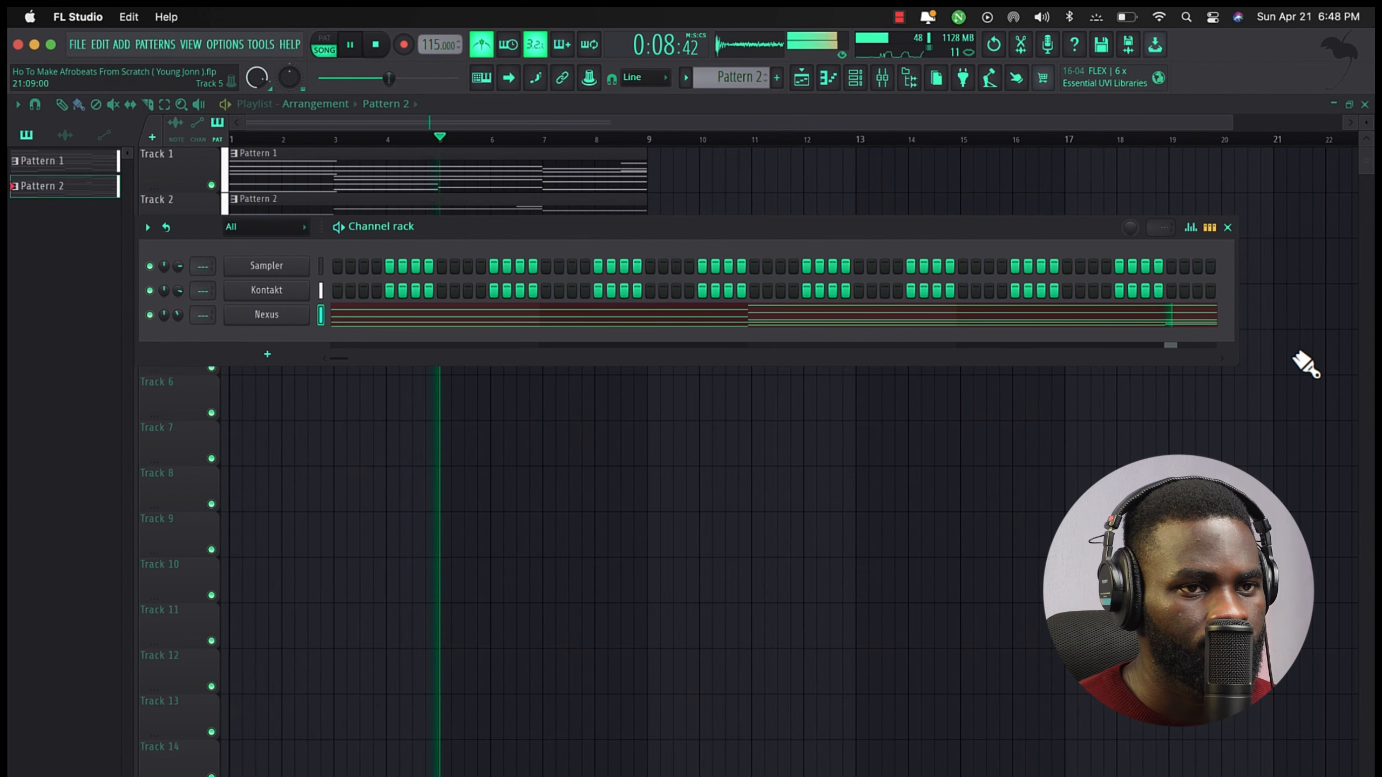
pyautogui.click(1227, 228)
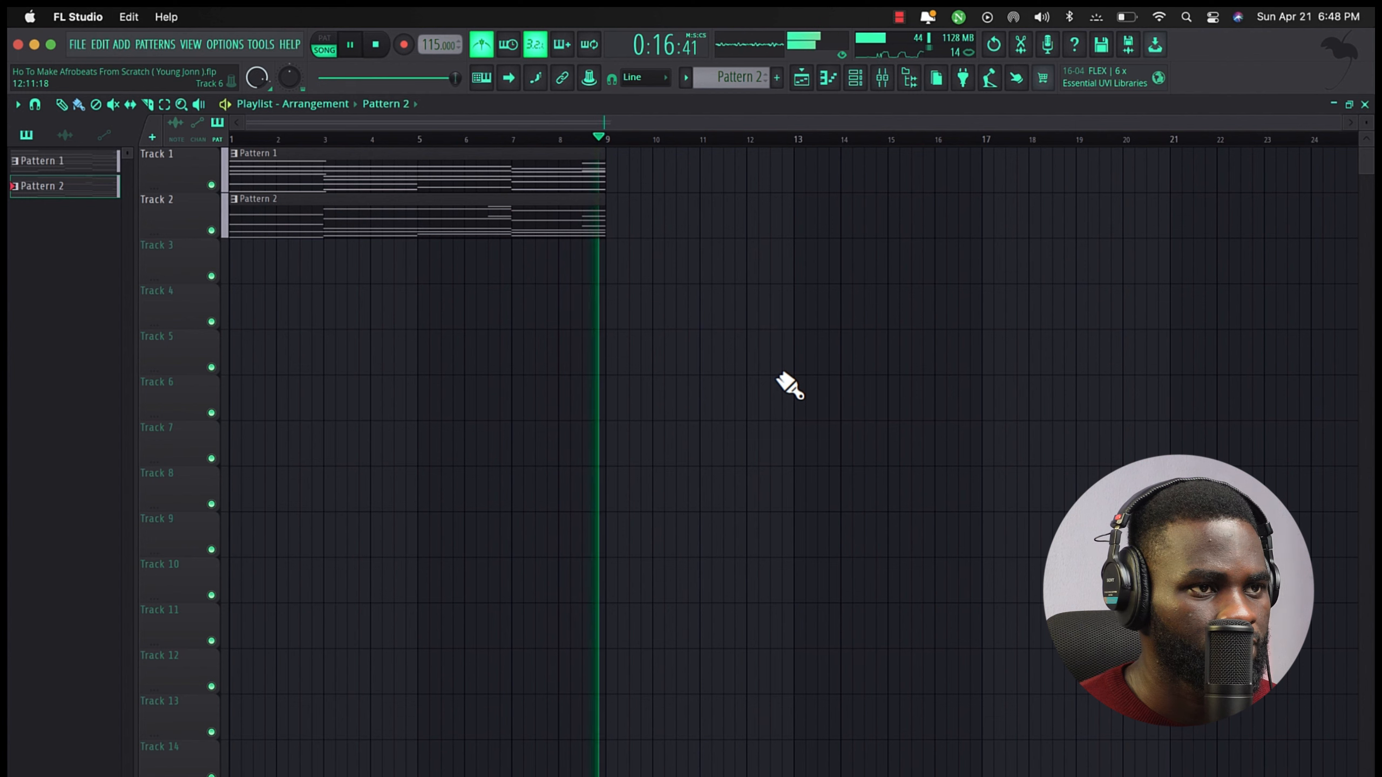
pyautogui.press('space')
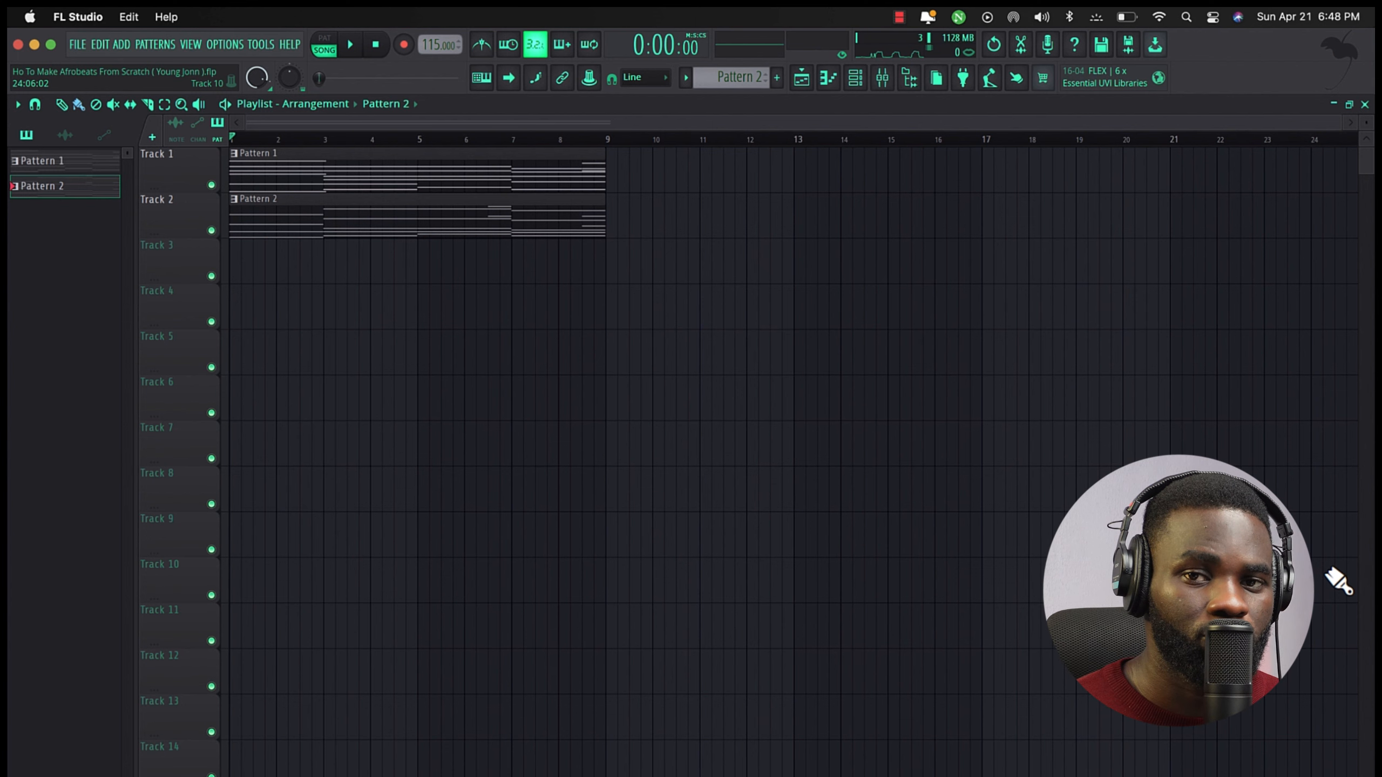
# Add a Chromaphone 2 channel with the Fairmount Marimba program for Pattern 3 and rehearse a part with the metronome on.
pyautogui.click(858, 89)
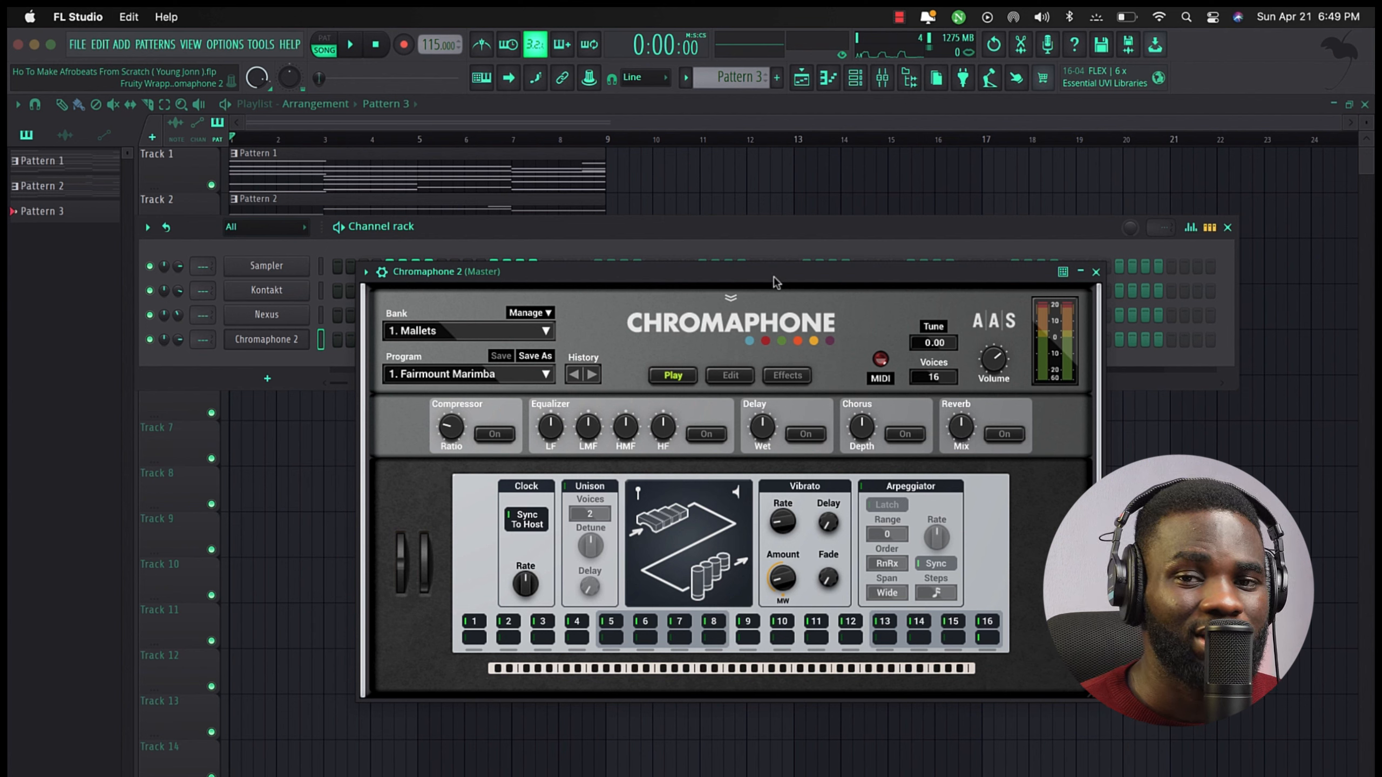
pyautogui.click(1228, 228)
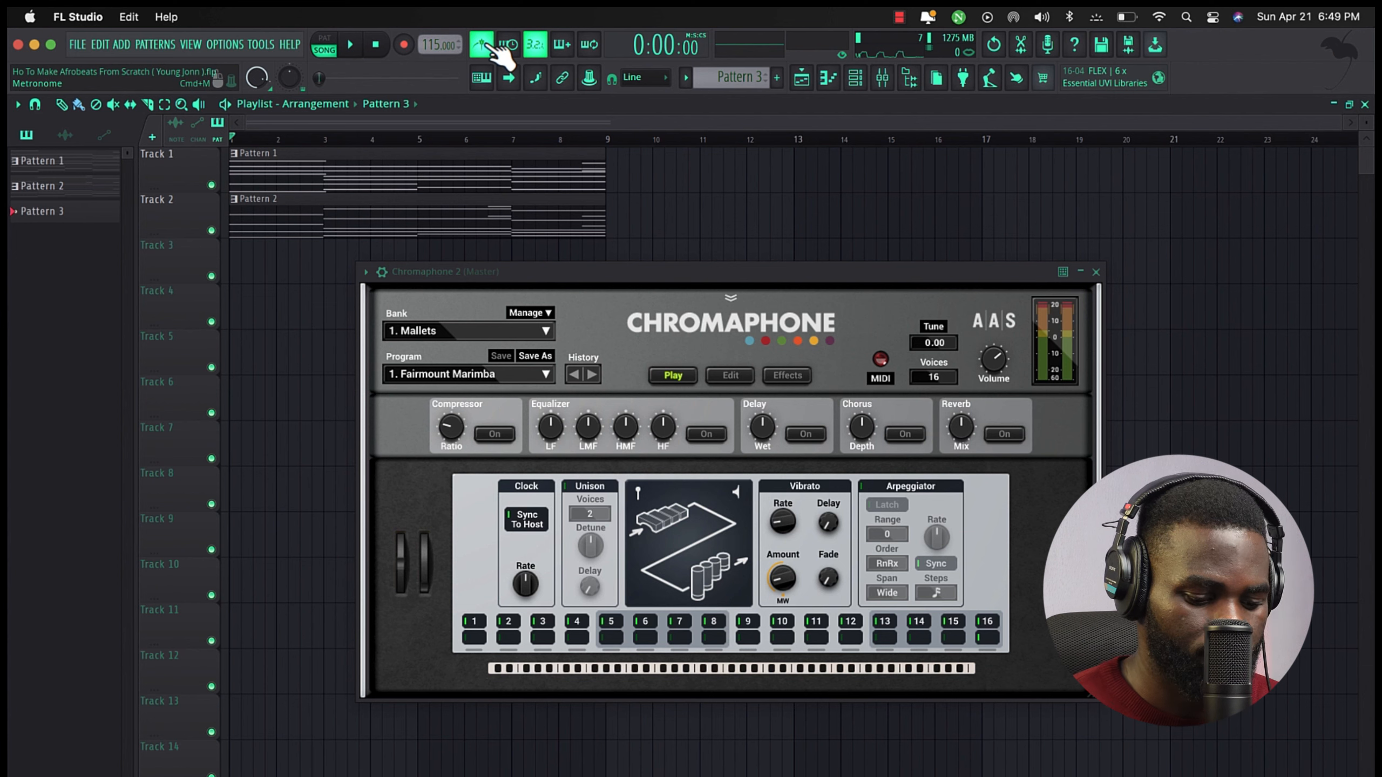
pyautogui.press('space')
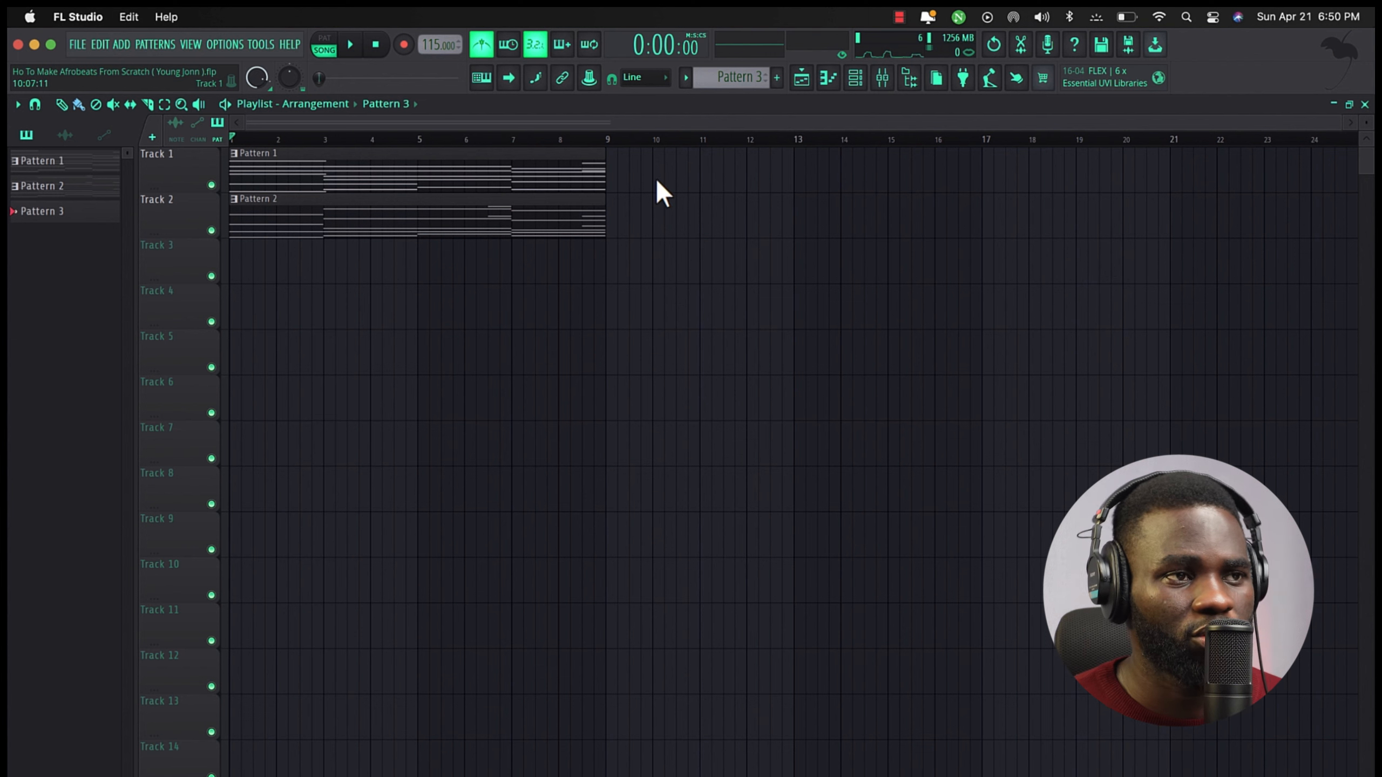
# Record an eight-bar Chromaphone 2 chord rhythm into Pattern 3 on Track 3.
pyautogui.click(404, 45)
pyautogui.press('space')
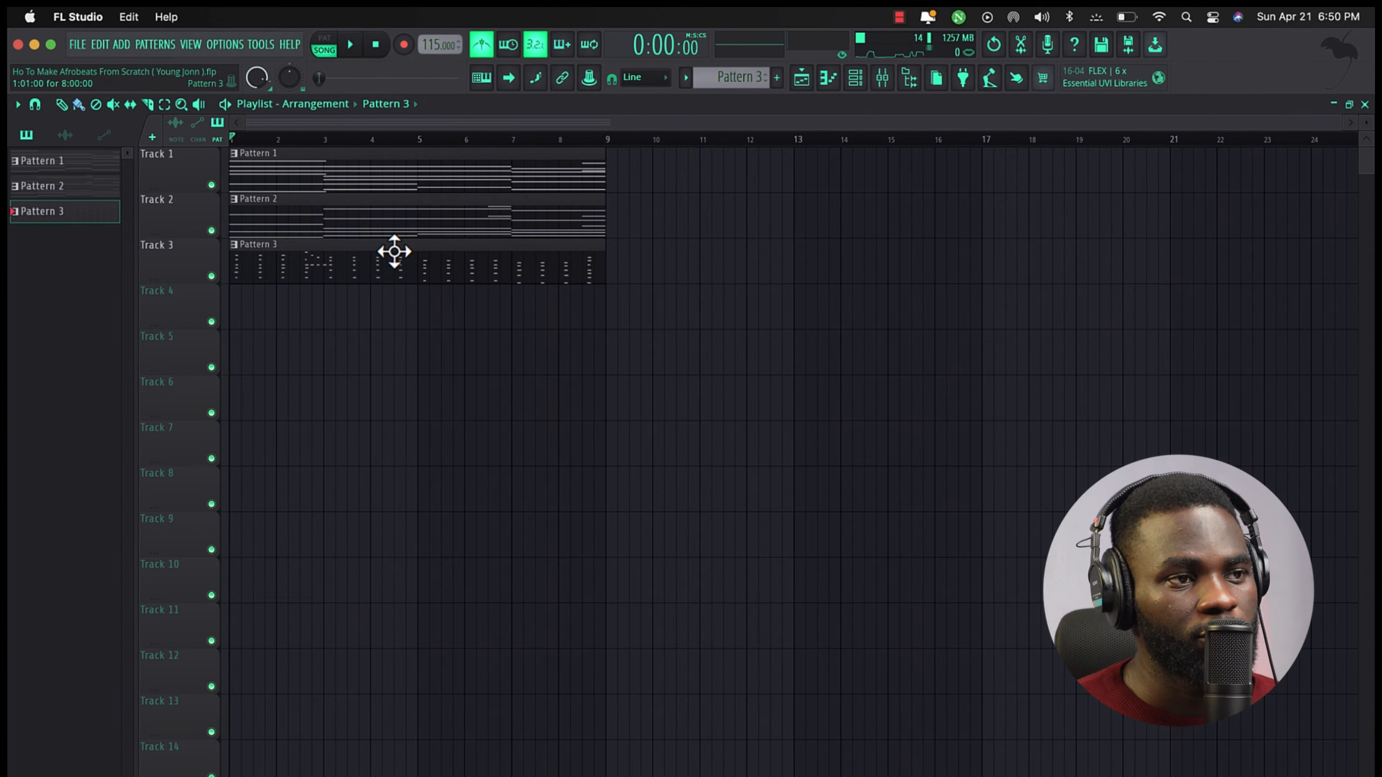
# Quantize all Chromaphone 2 notes of Pattern 3 in the piano roll and turn off the metronome during playback.
pyautogui.doubleClick(392, 247)
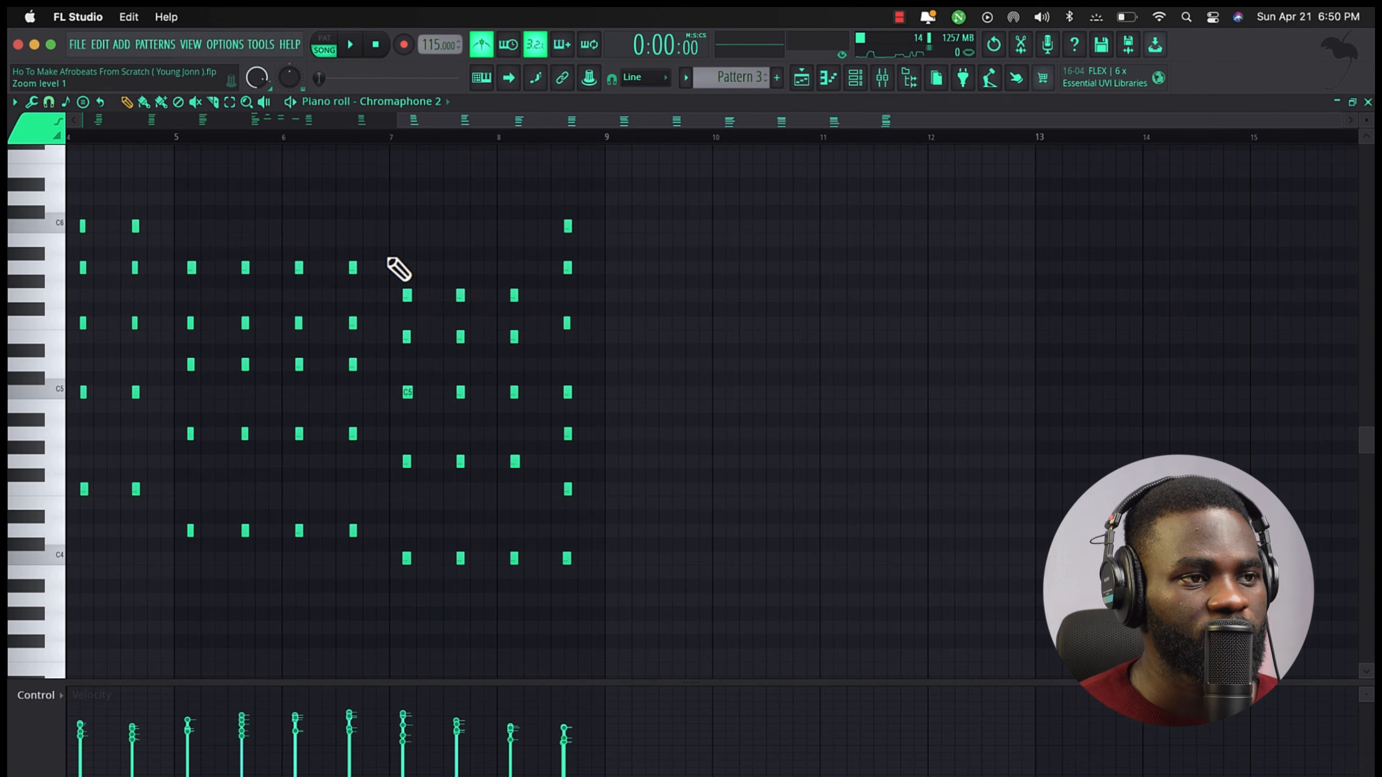
pyautogui.hscroll(-5, 408, 337)
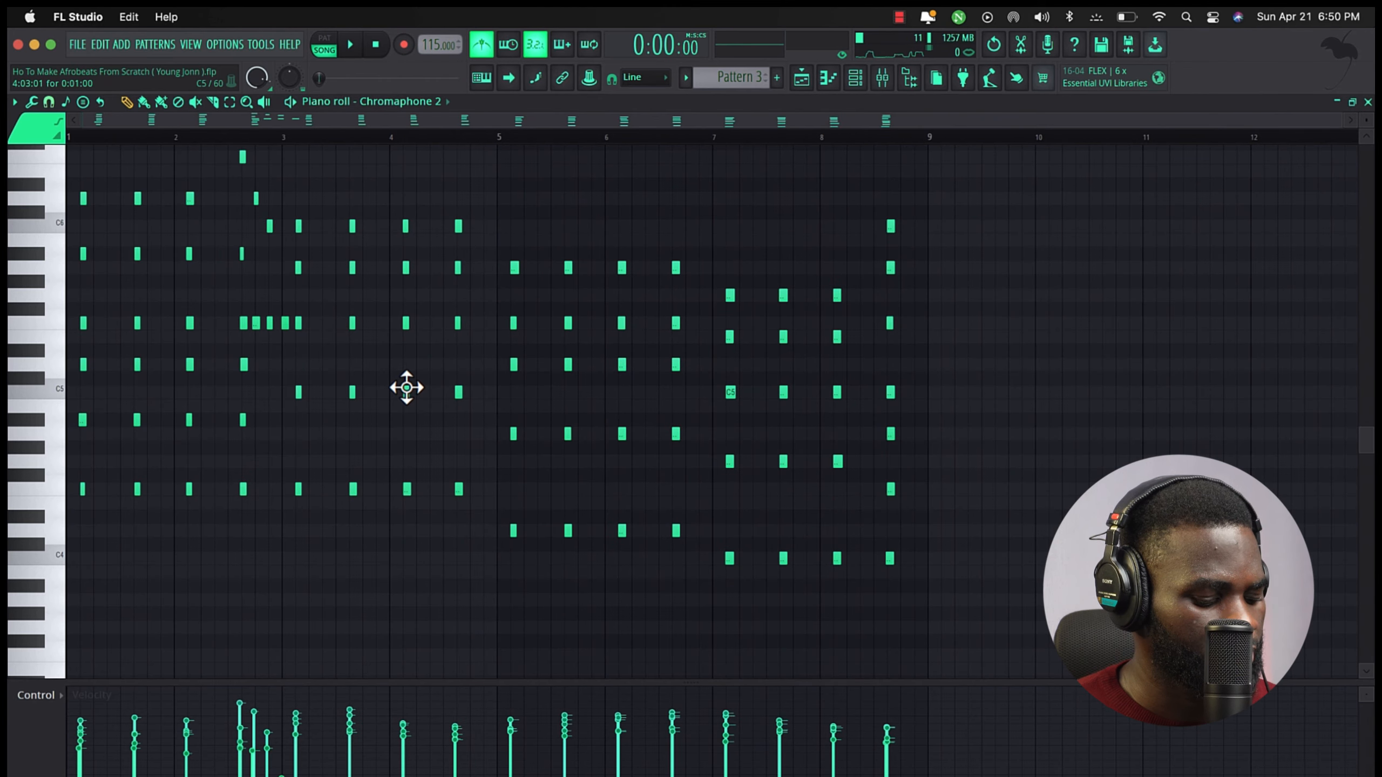
pyautogui.press('space')
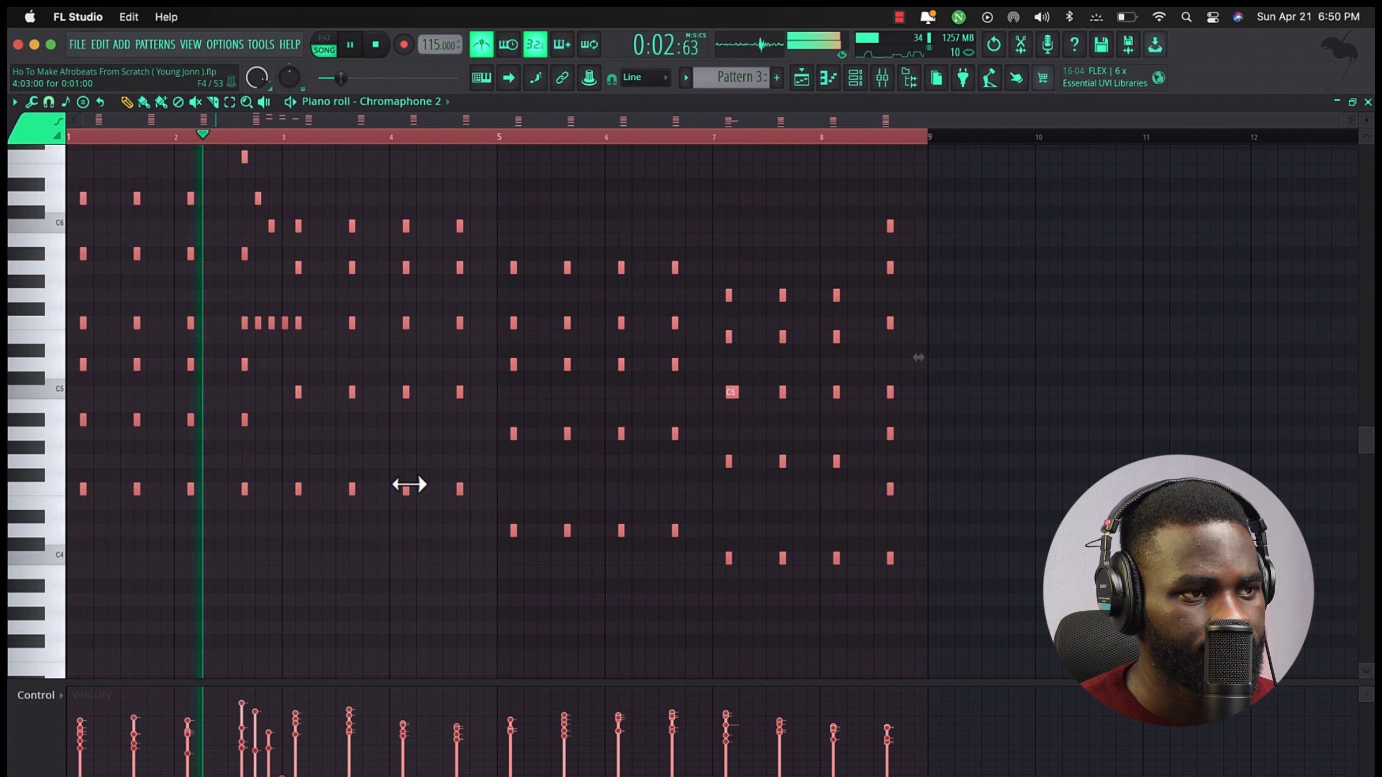
pyautogui.click(490, 51)
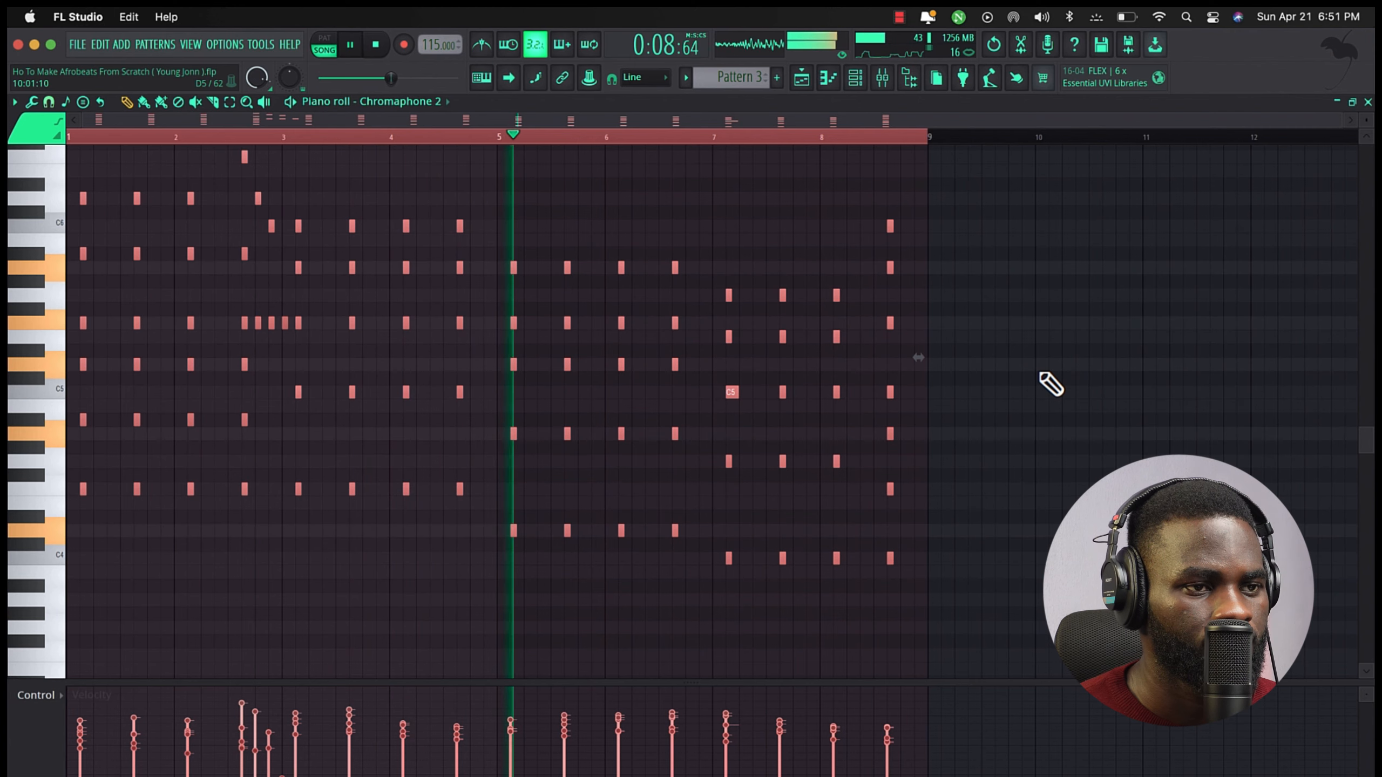
# Replay the Chromaphone 2 notes from bars 3 and 4 onward to check their timing.
pyautogui.click(448, 136)
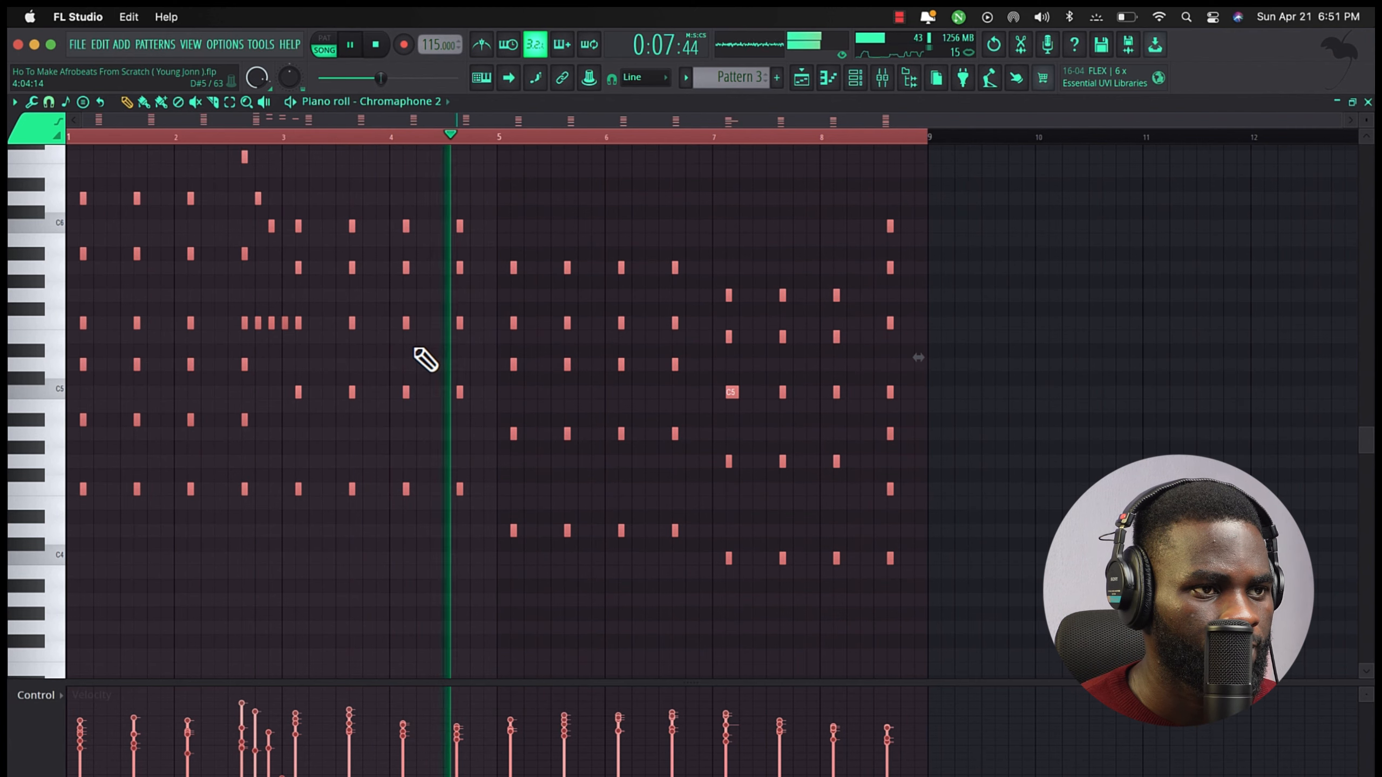
pyautogui.scroll(3, 423, 359)
pyautogui.click(160, 136)
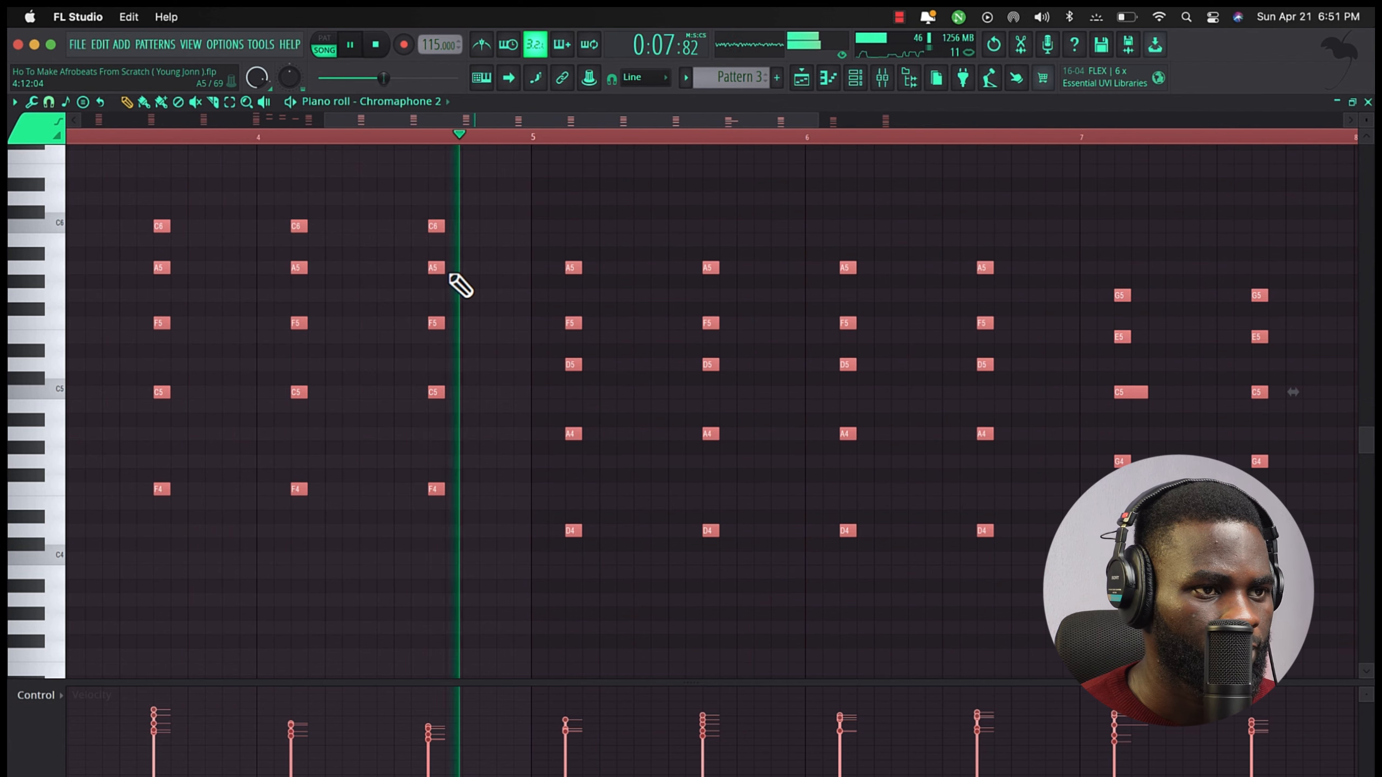
pyautogui.press('space')
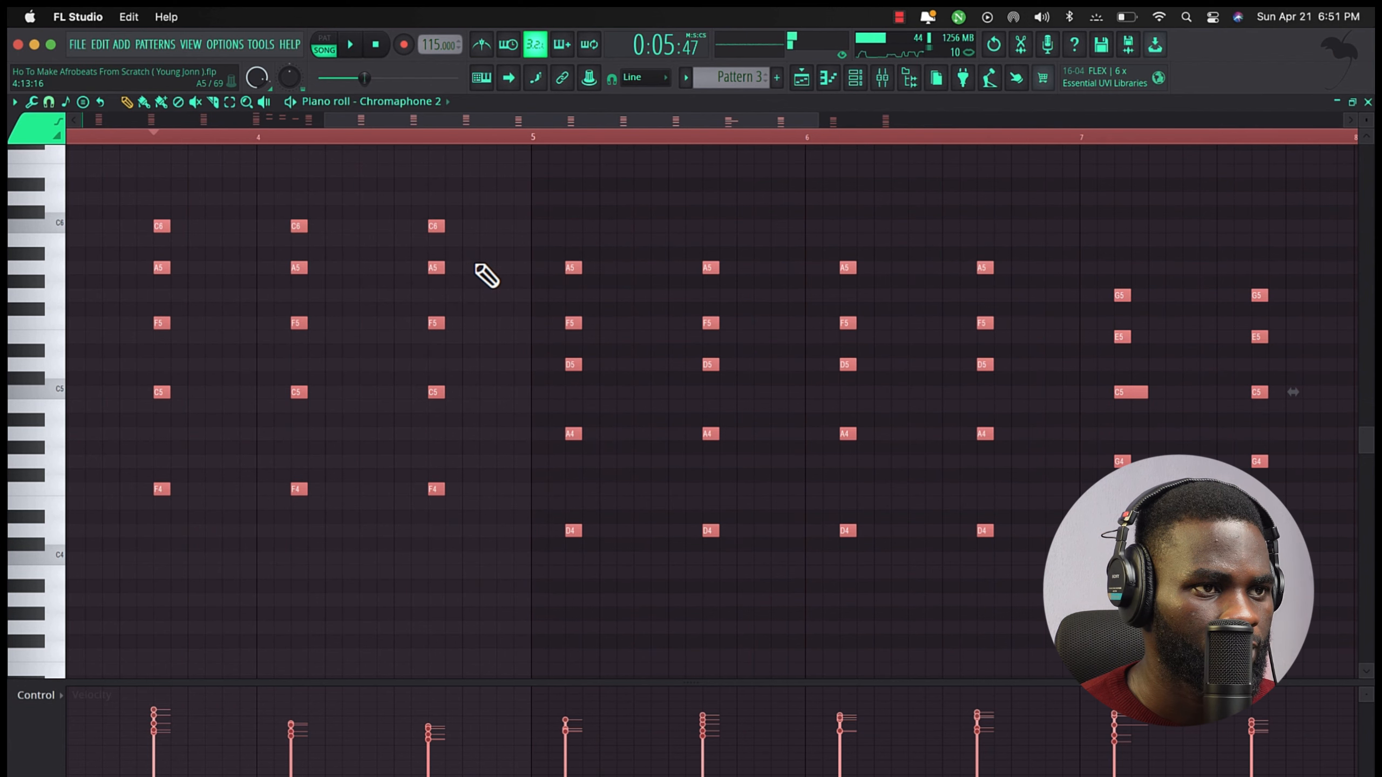
pyautogui.press('space')
pyautogui.scroll(-3, 499, 322)
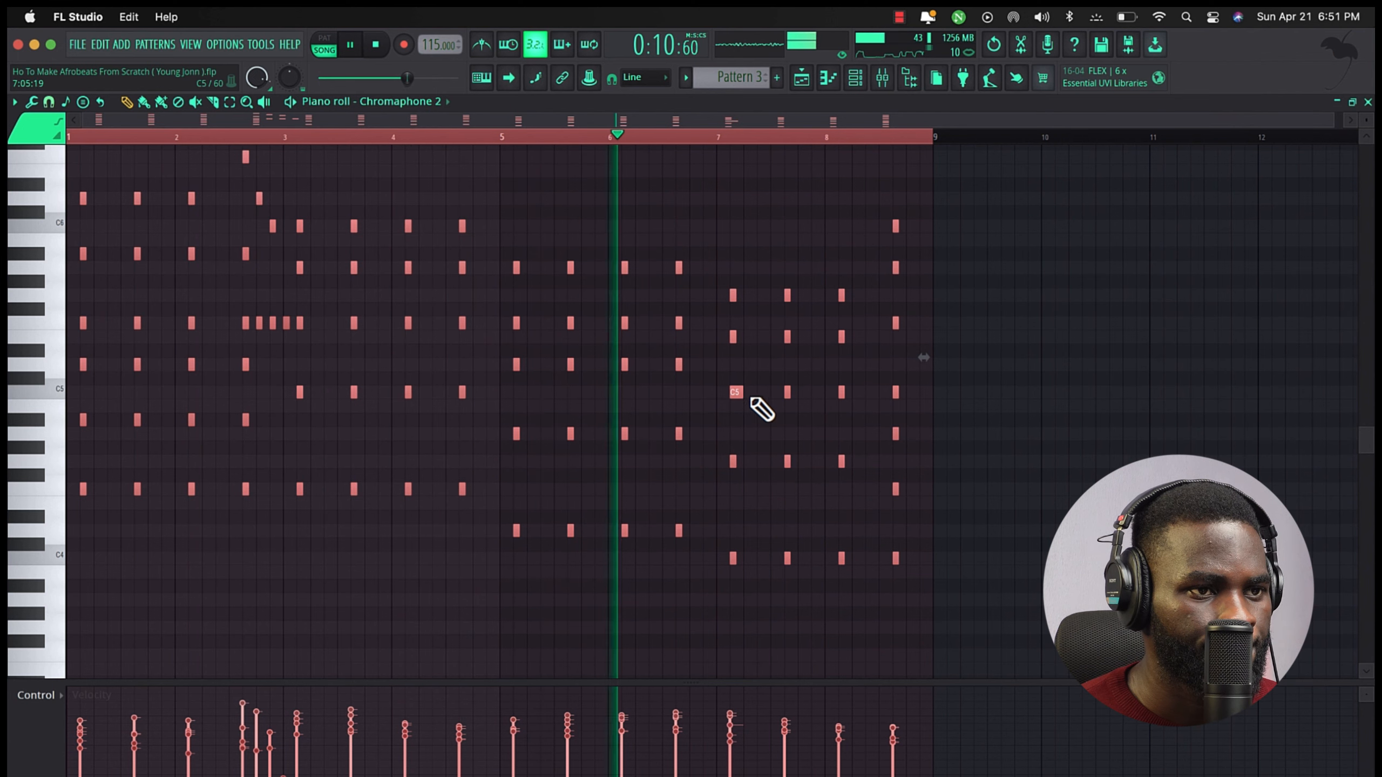
# Shorten the overlong C5 note at the start of bar 7 to match its neighbours, and return to the playlist.
pyautogui.keyDown('super'); pyautogui.click(771, 349); pyautogui.keyUp('super')
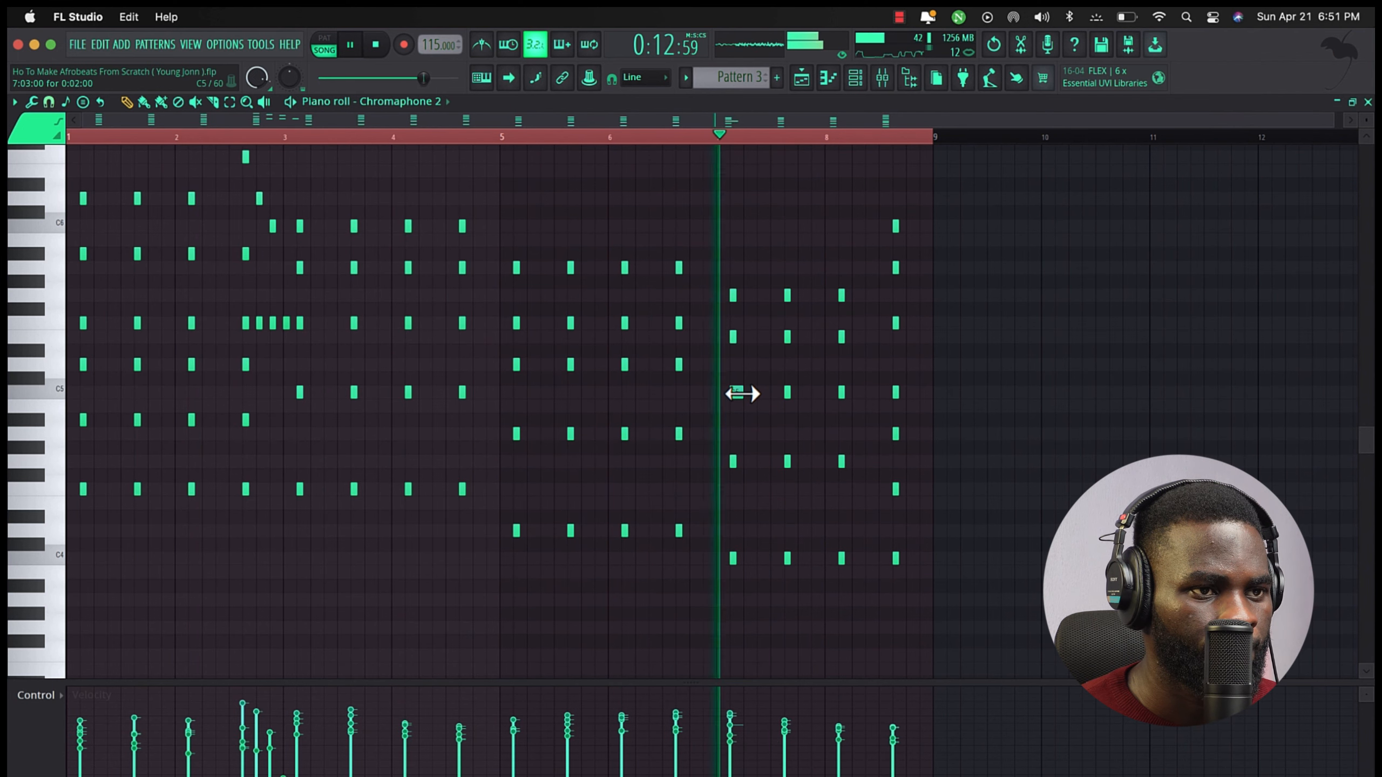
pyautogui.moveTo(741, 393); pyautogui.dragTo(735, 393)
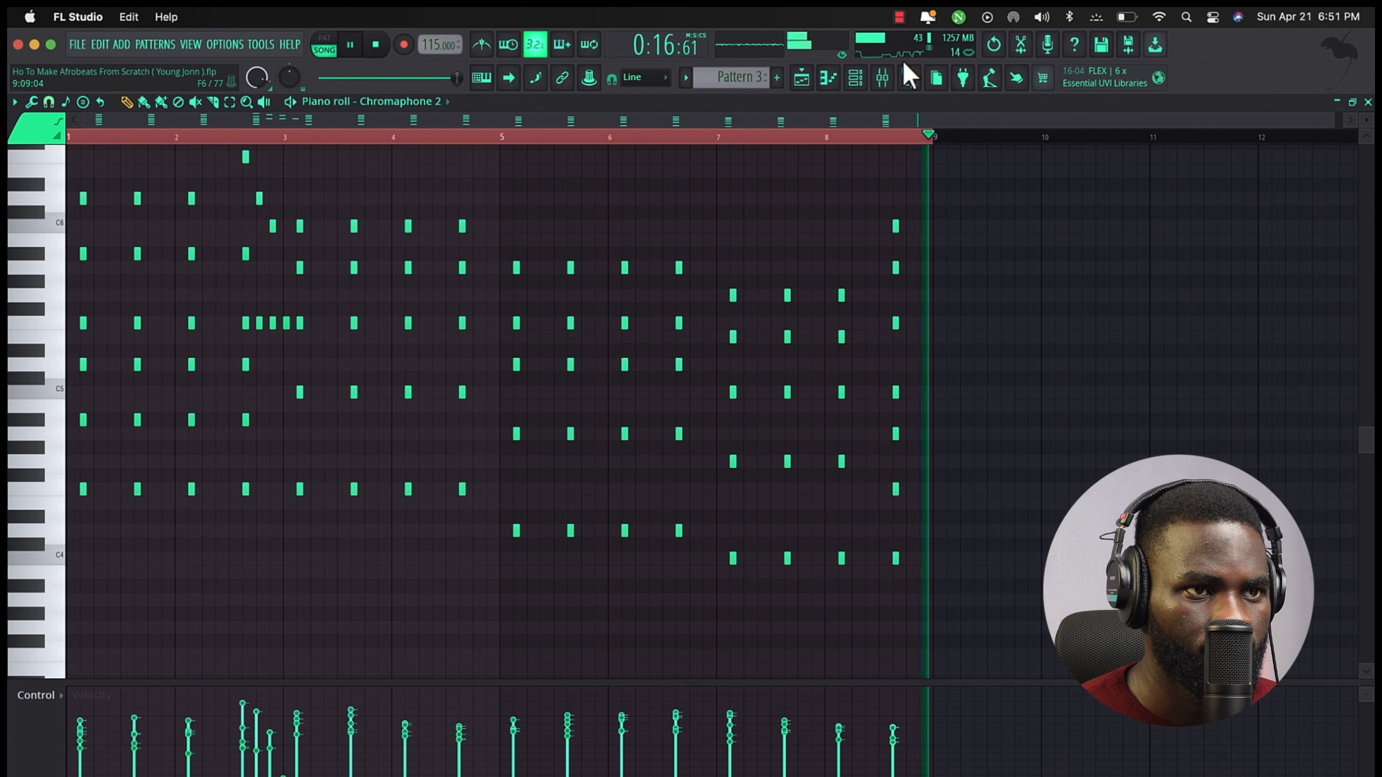
pyautogui.press('space')
pyautogui.click(828, 82)
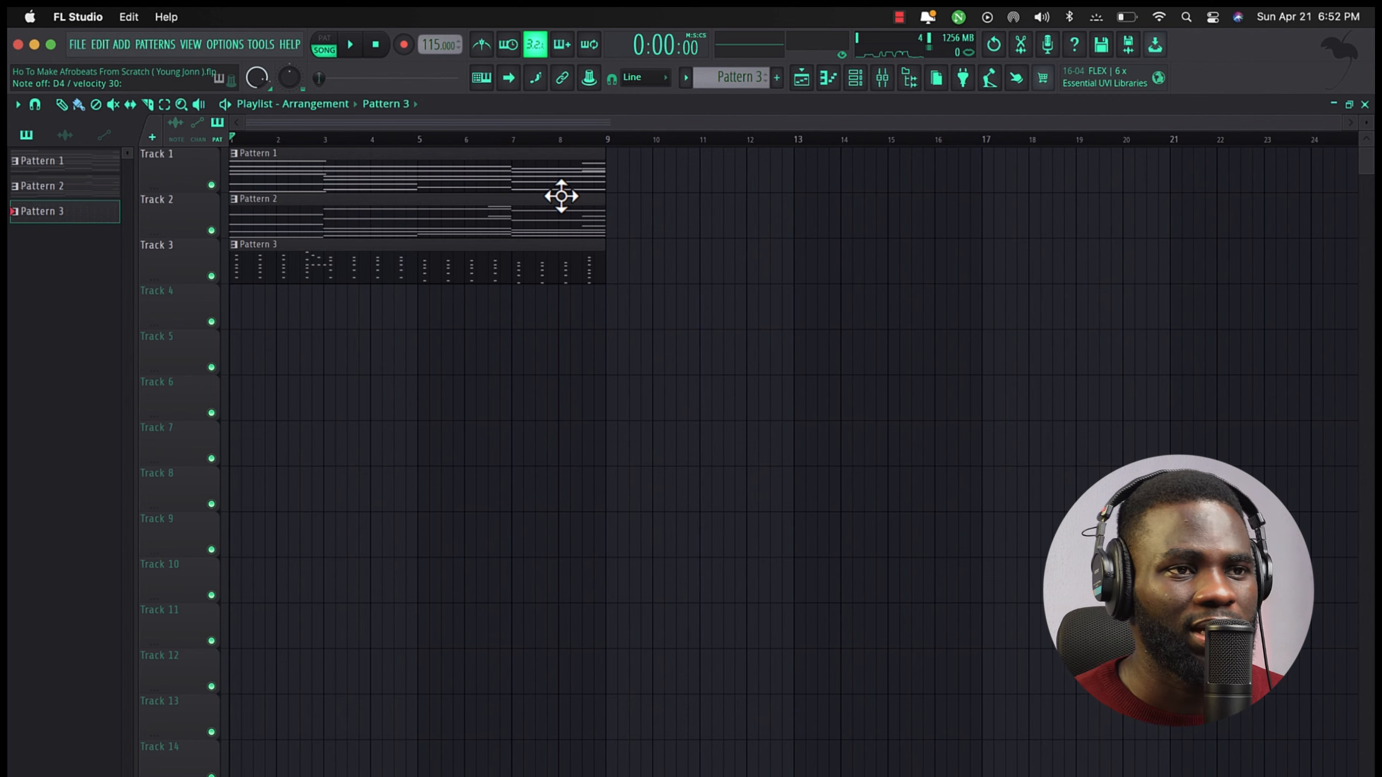
# Record an eight-bar melody with the second Kontakt channel into Pattern 4 on Track 4, and disarm recording when finished.
pyautogui.click(855, 81)
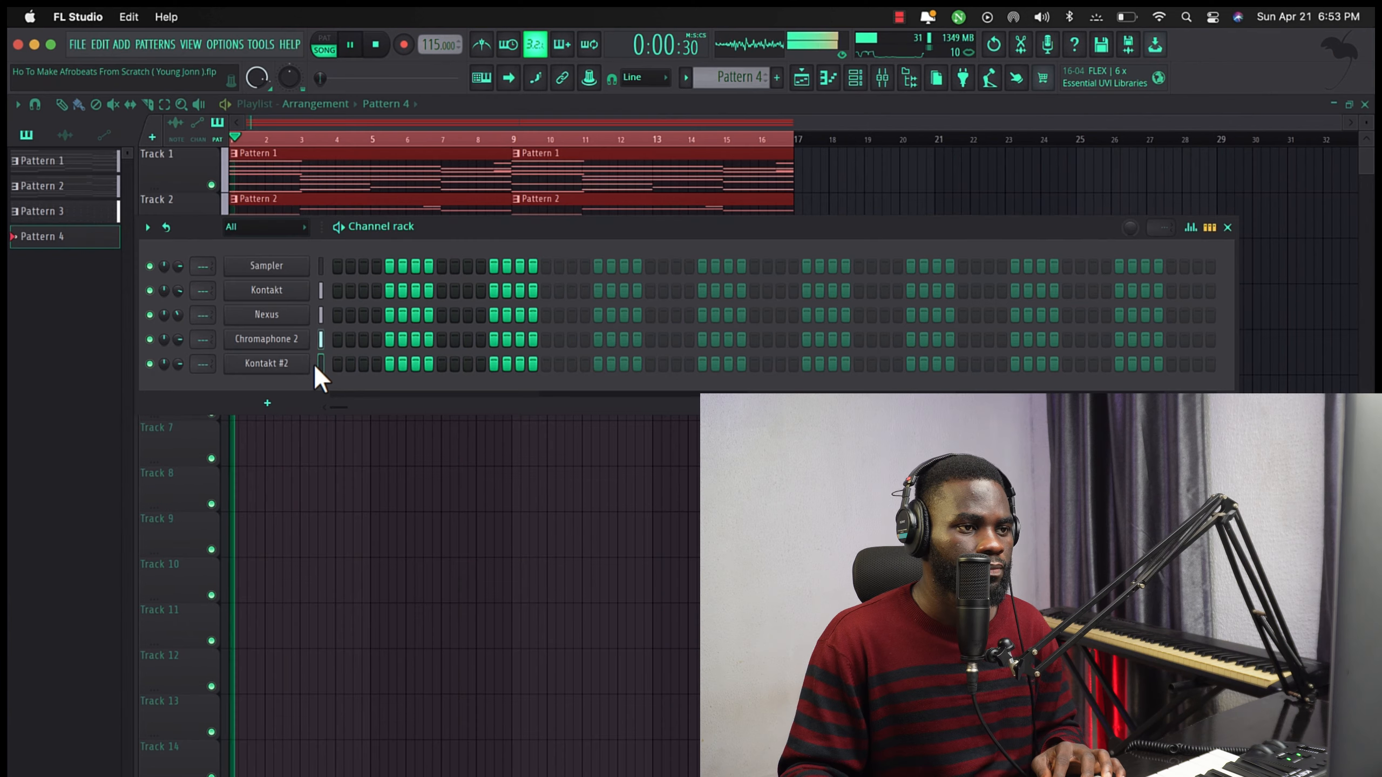
pyautogui.click(323, 360)
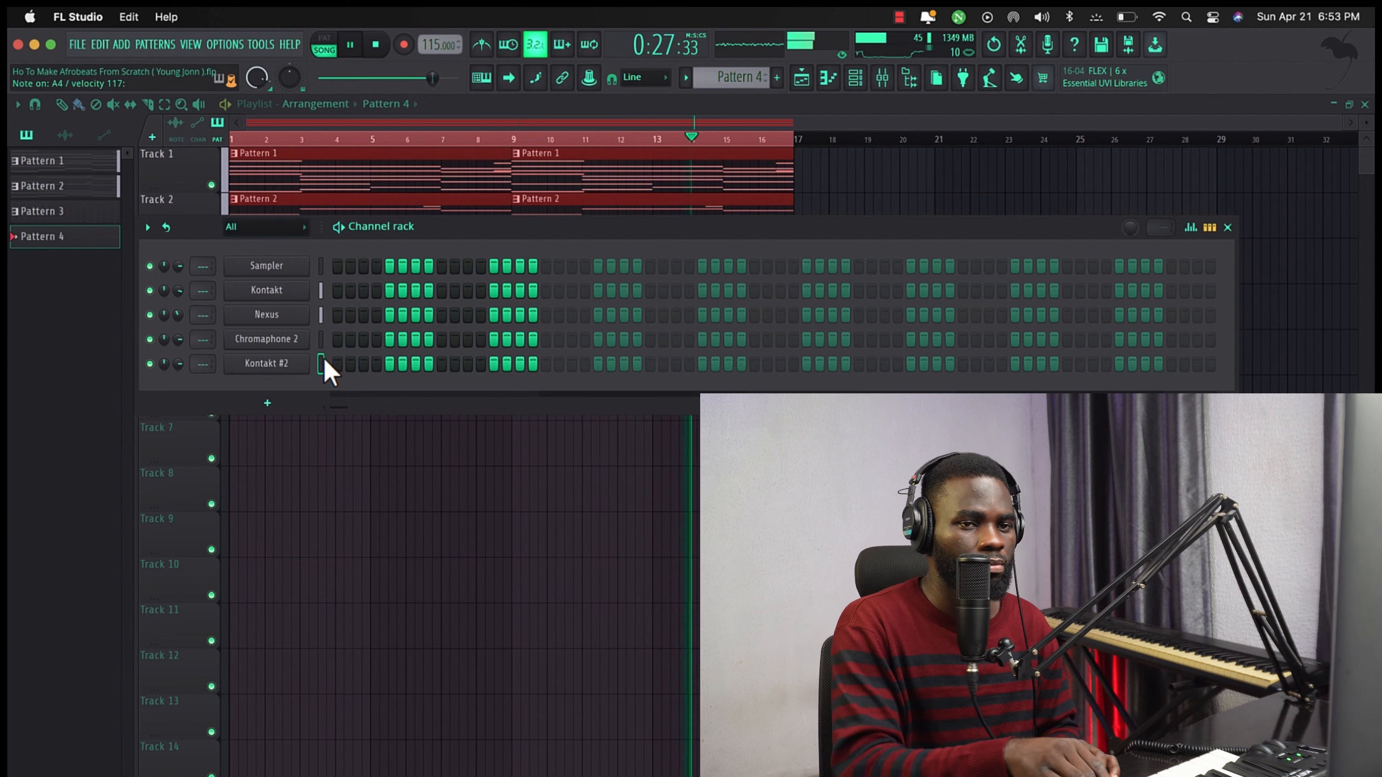
pyautogui.press('F6')
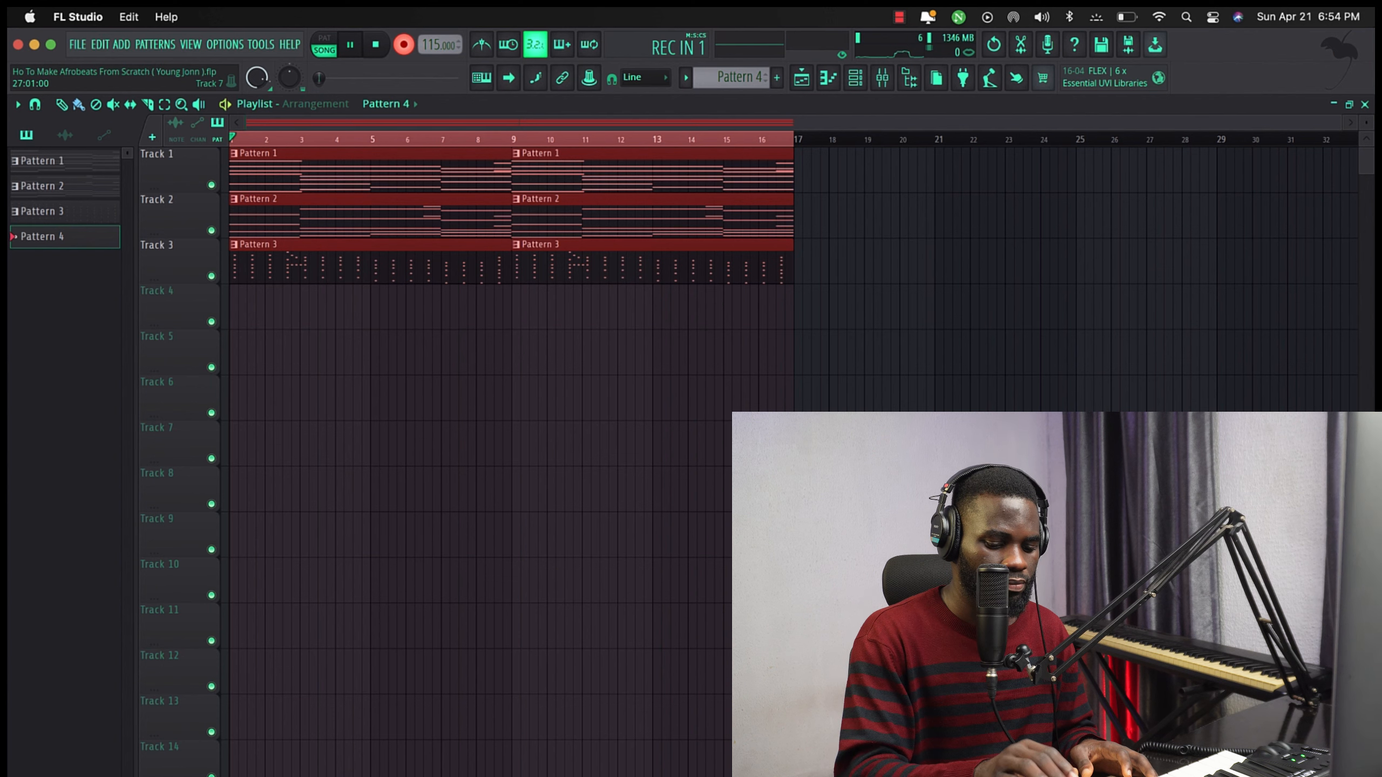
pyautogui.press('space')
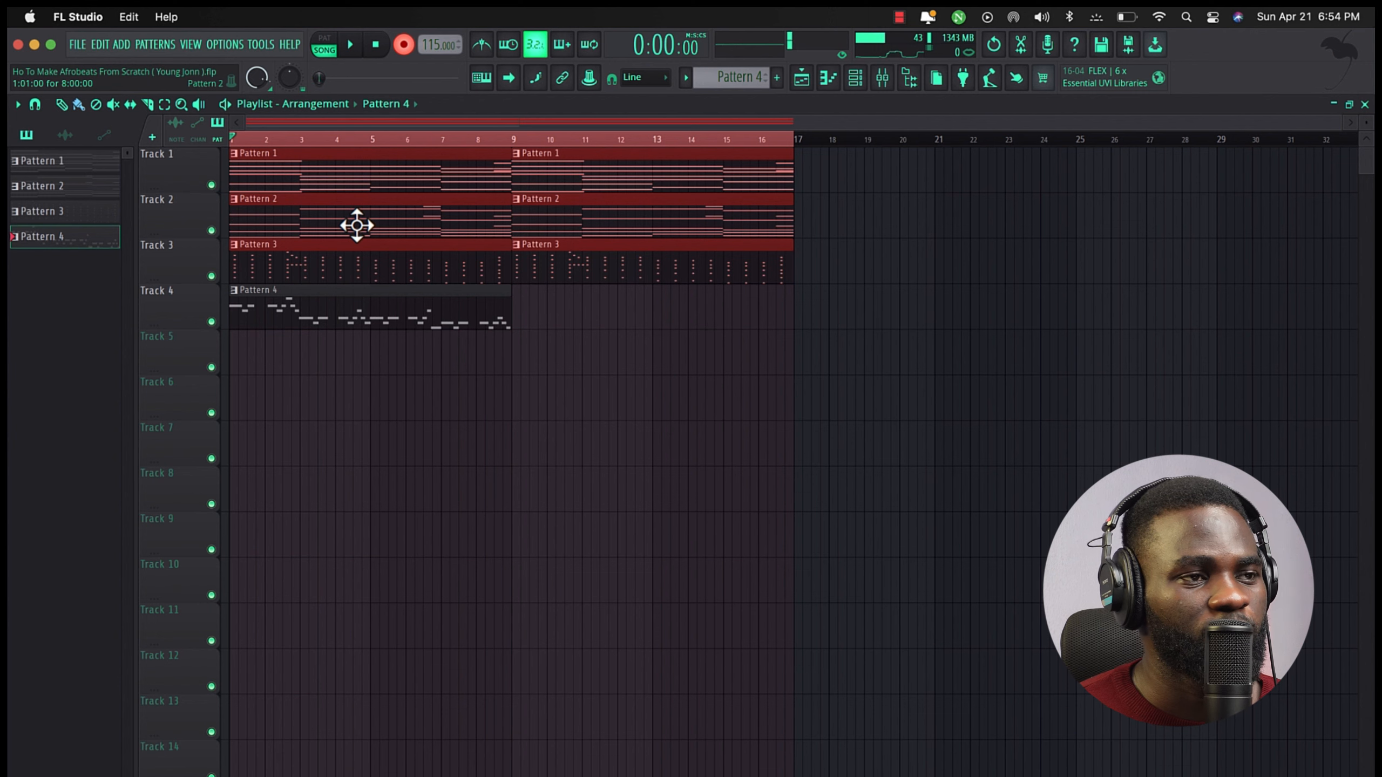
pyautogui.click(404, 45)
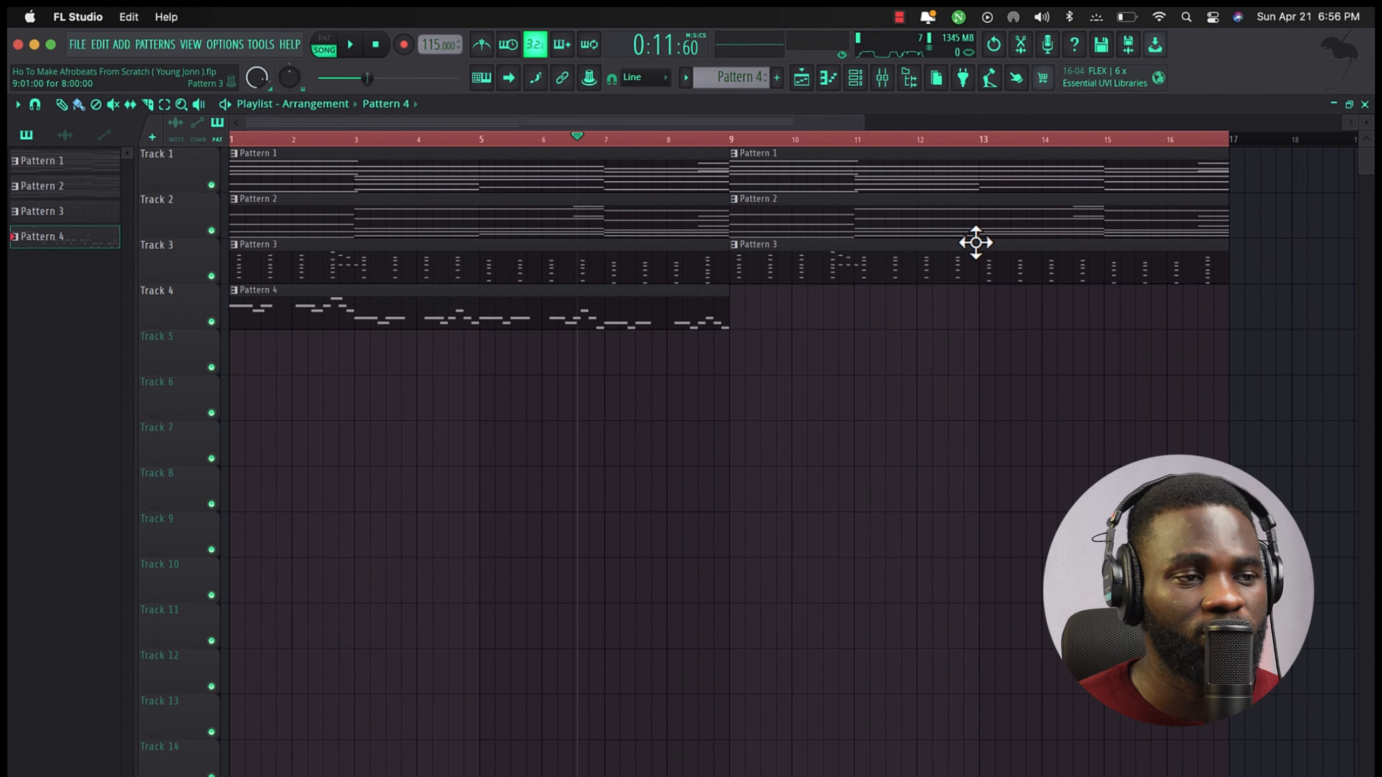
# Route the Kontakt #2 channel to mixer Insert 1 and load ValhallaVintageVerb into the first effect slot of Insert 122.
pyautogui.click(861, 87)
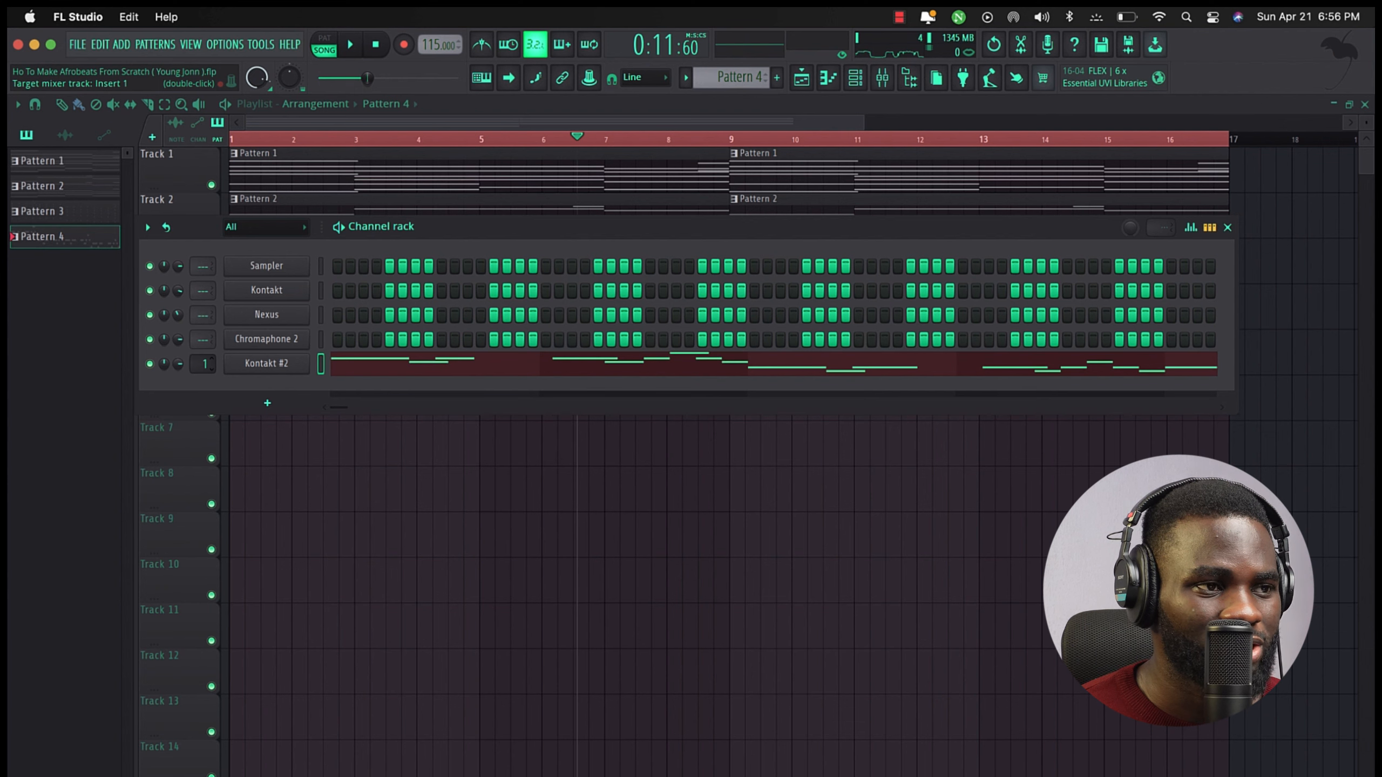
pyautogui.click(882, 78)
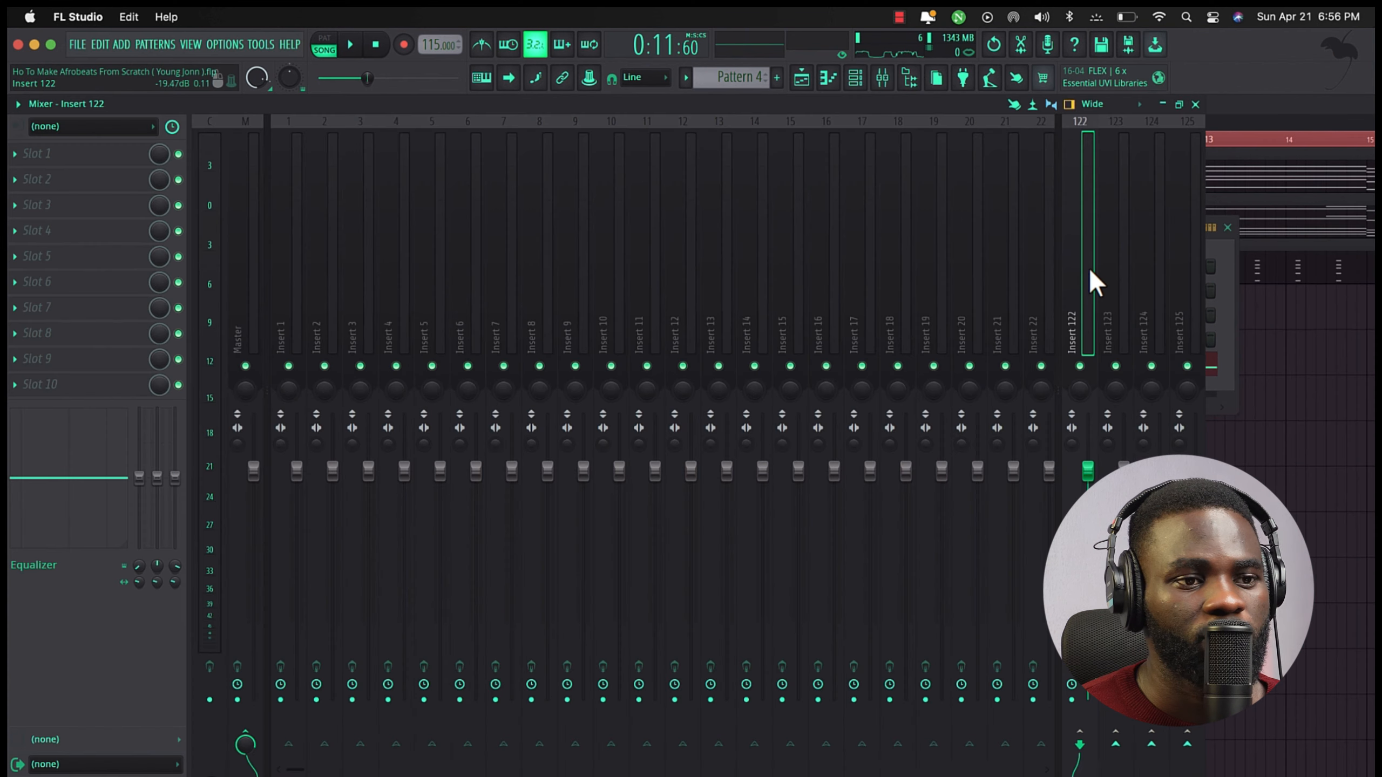
pyautogui.click(28, 154)
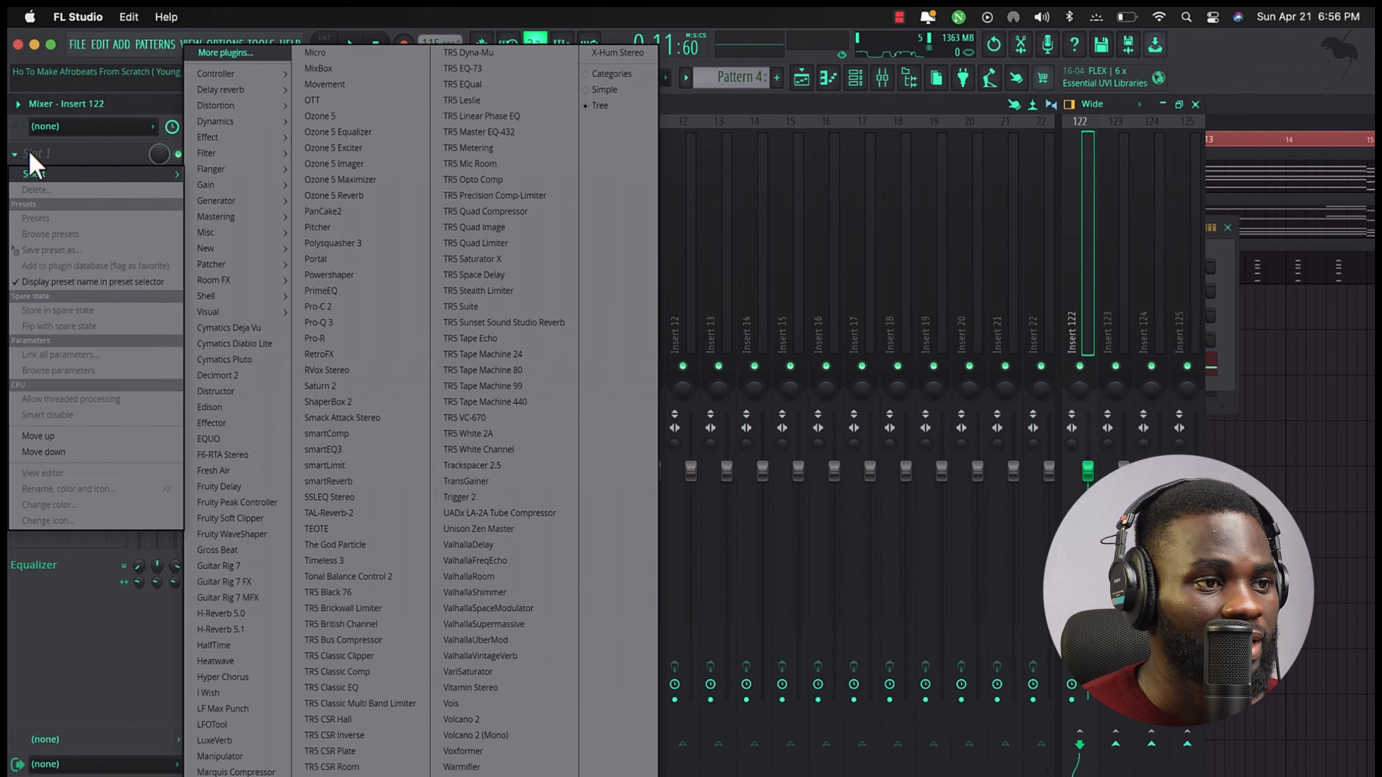
pyautogui.click(526, 656)
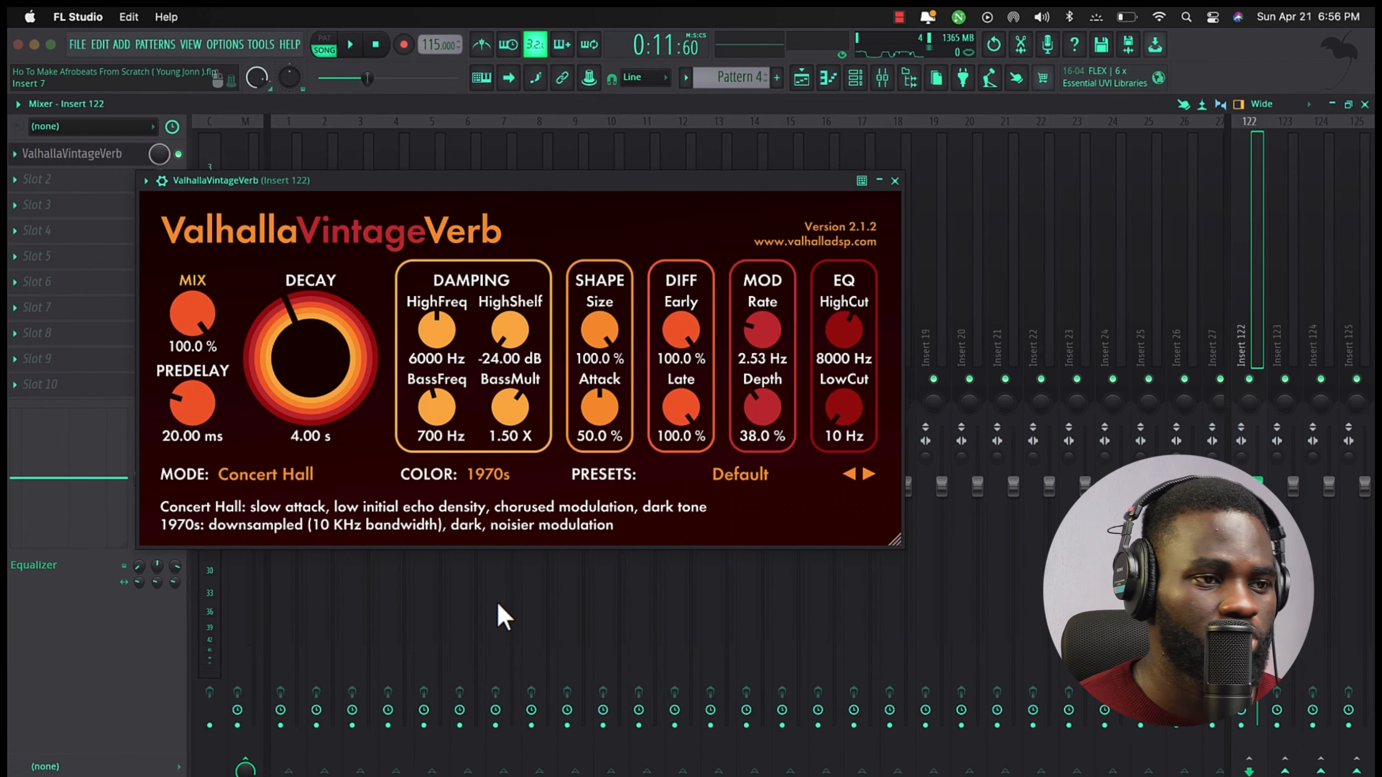
pyautogui.click(895, 182)
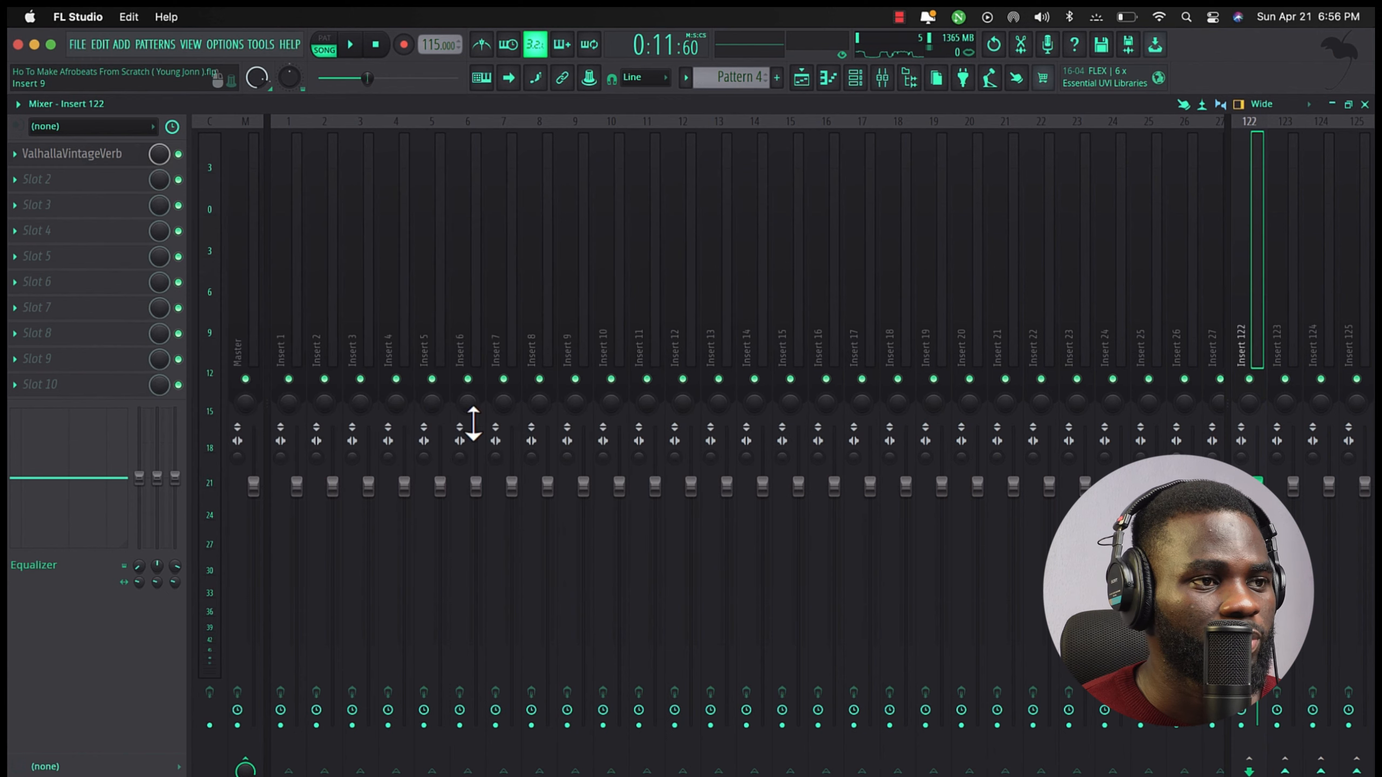
pyautogui.click(294, 323)
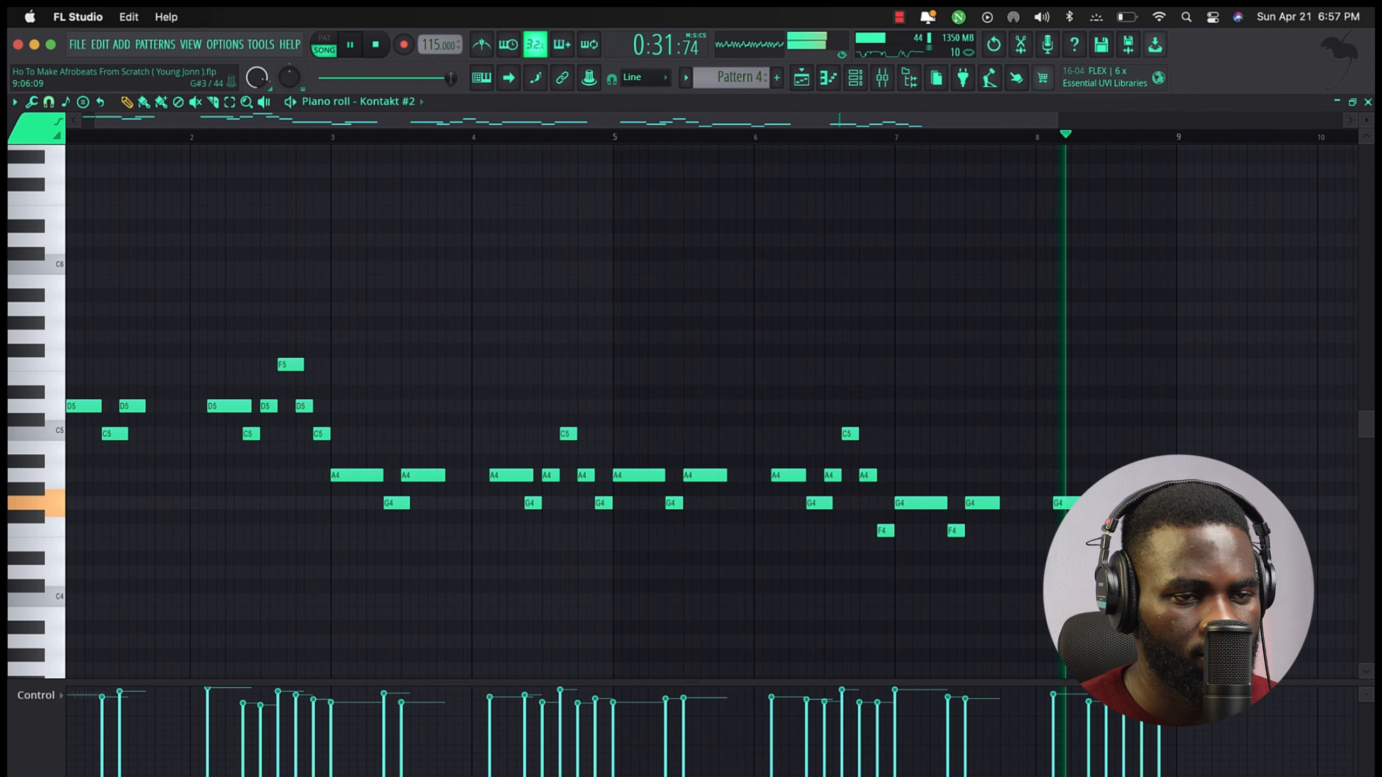
# Play back the Kontakt #2 melody of Pattern 4 in the piano roll and return to the playlist.
pyautogui.press('space')
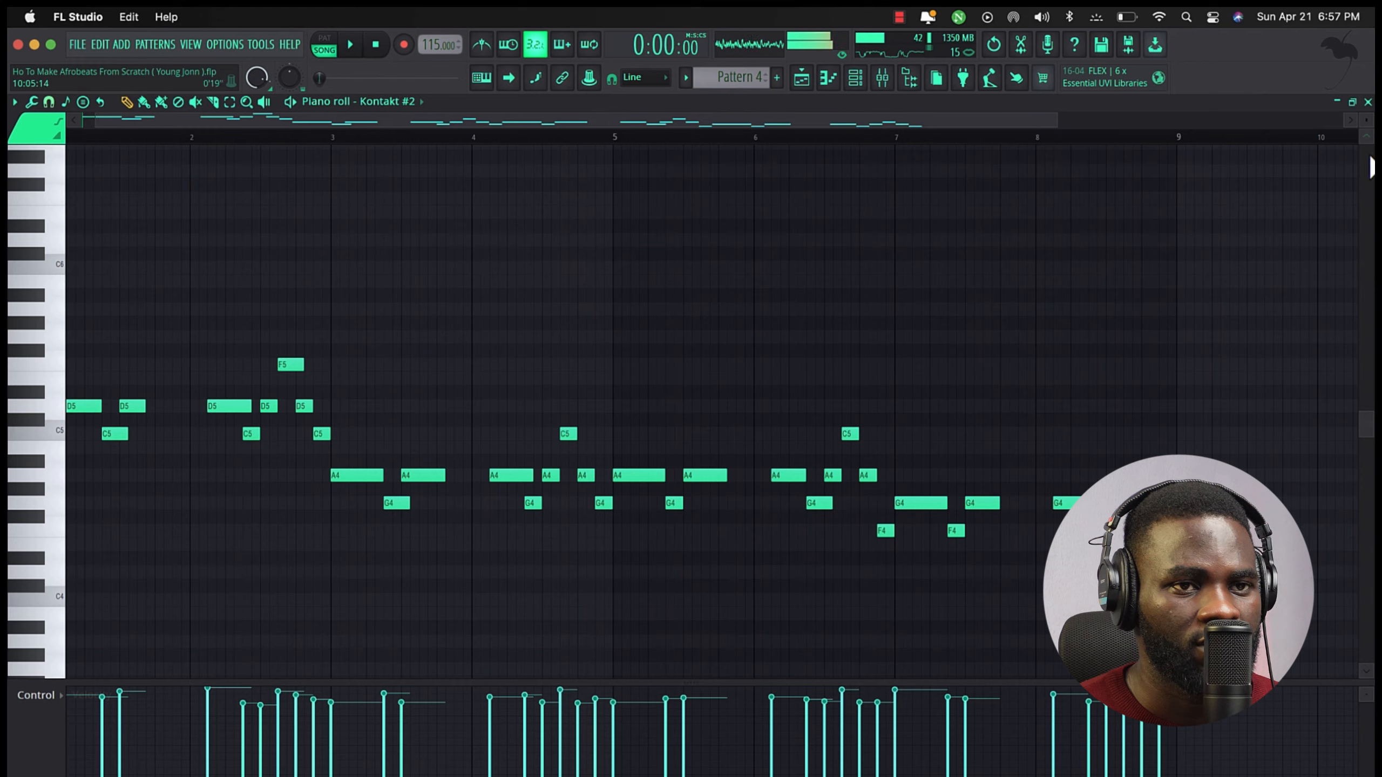
pyautogui.click(1368, 102)
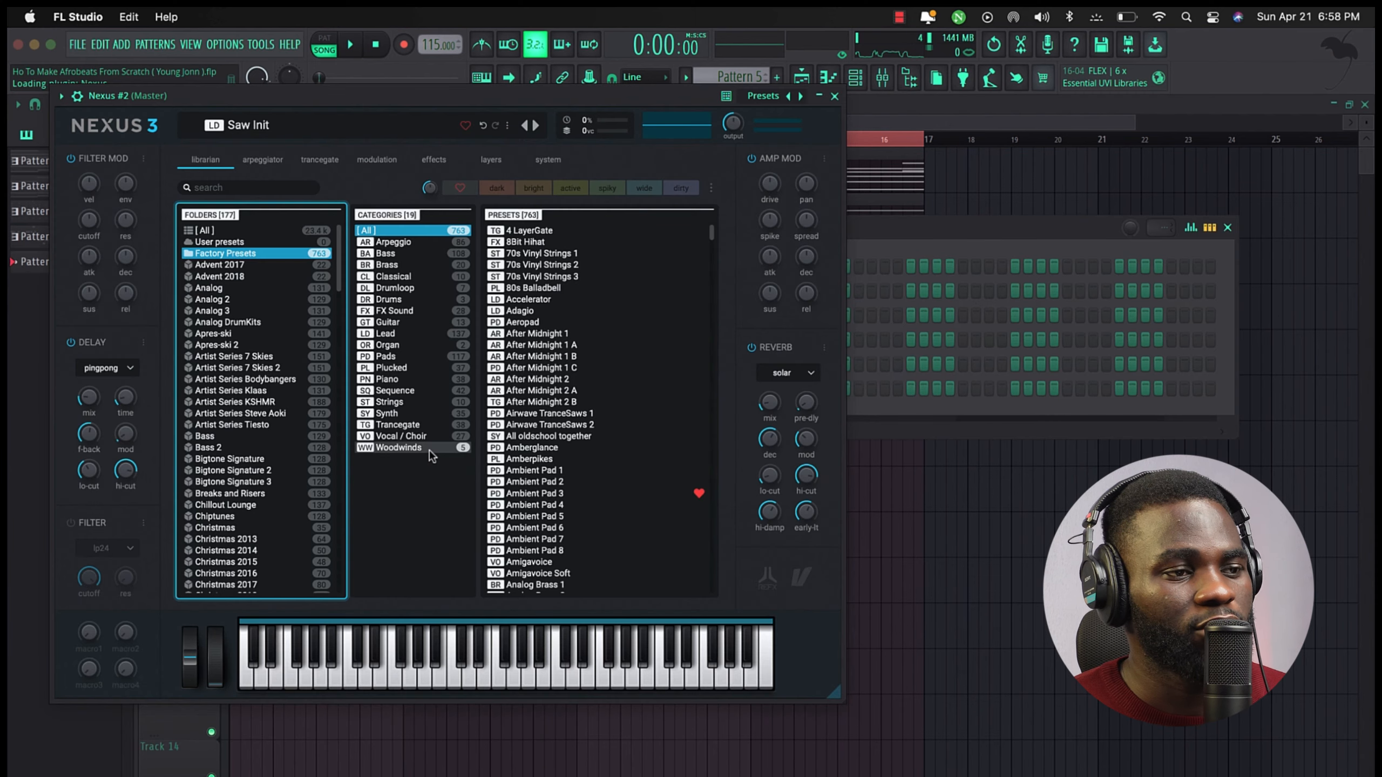
# Load the Dance Piccolo preset from the Woodwinds category of the Factory Presets in Nexus #2 and close the plugin.
pyautogui.click(430, 450)
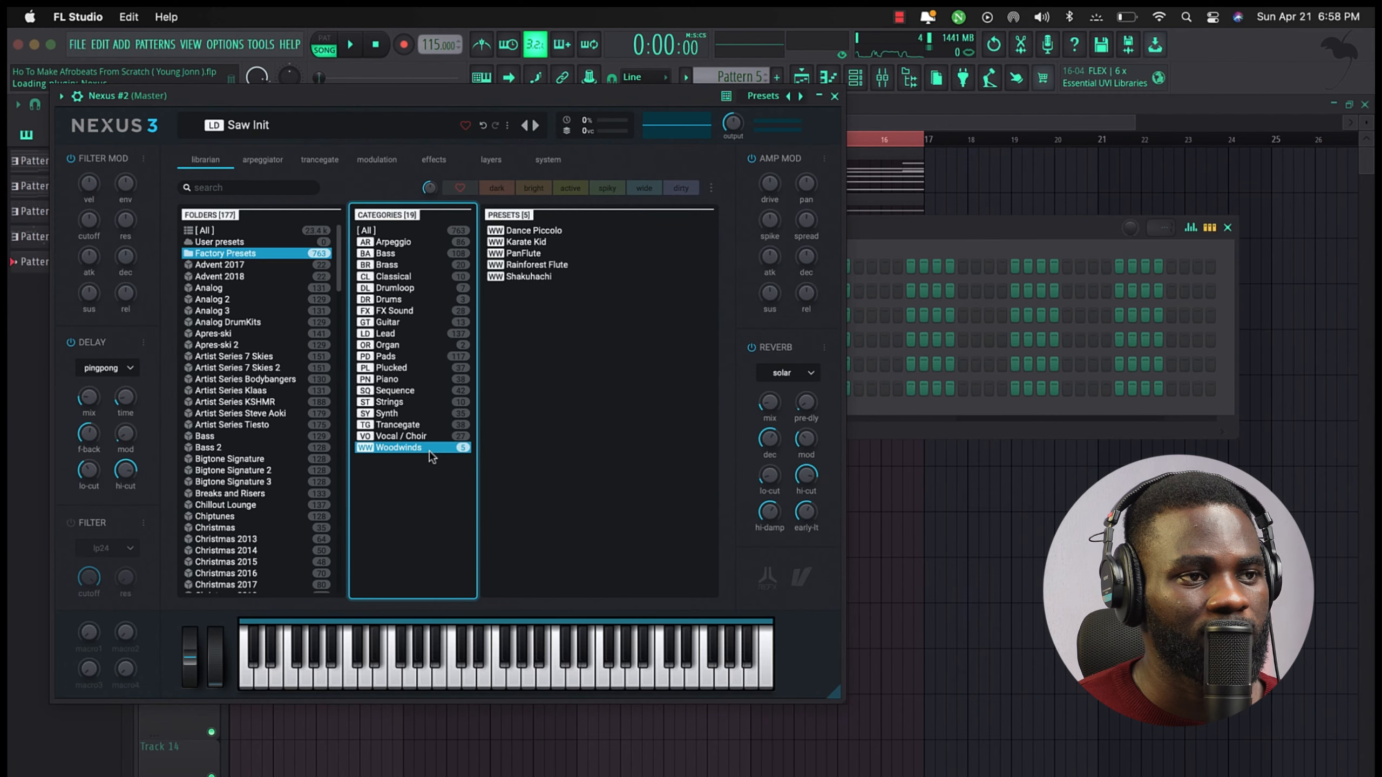
pyautogui.click(566, 232)
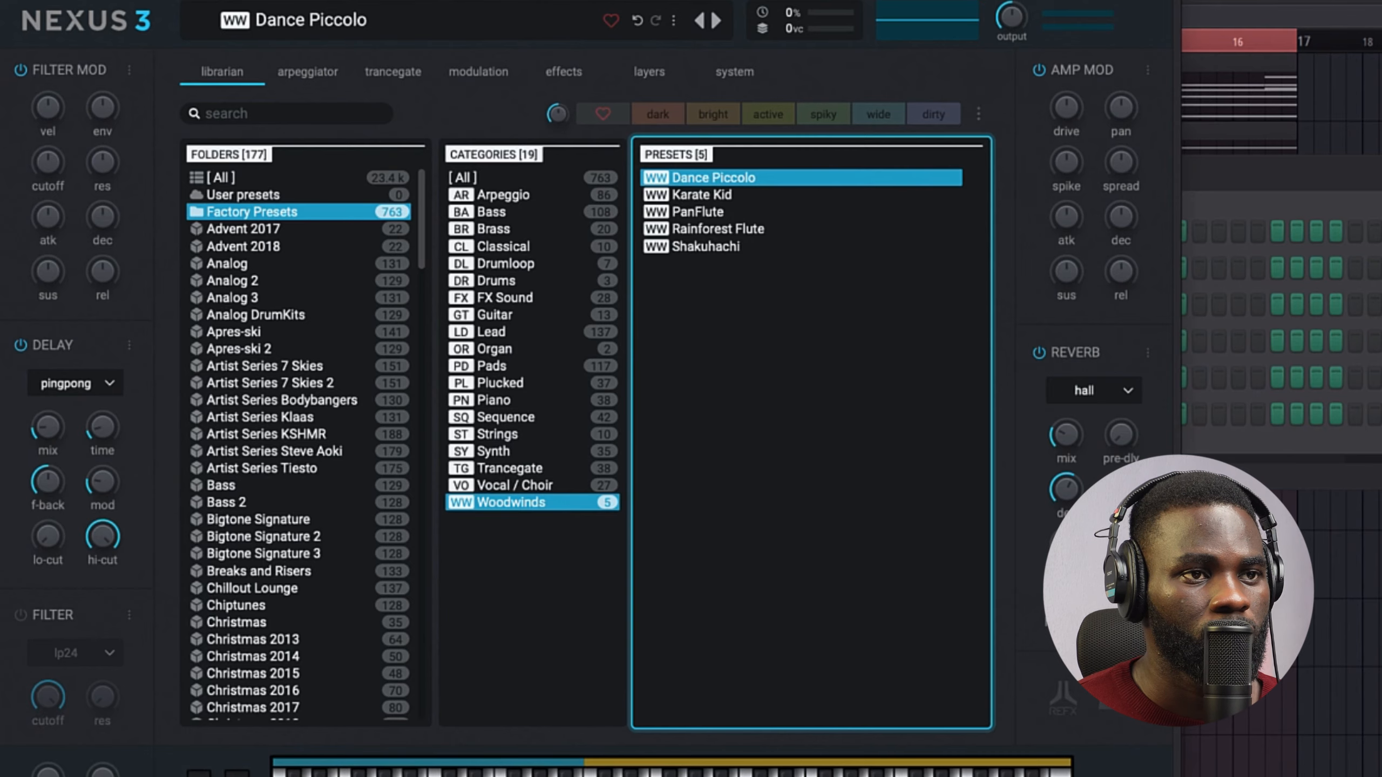
pyautogui.click(1171, 0)
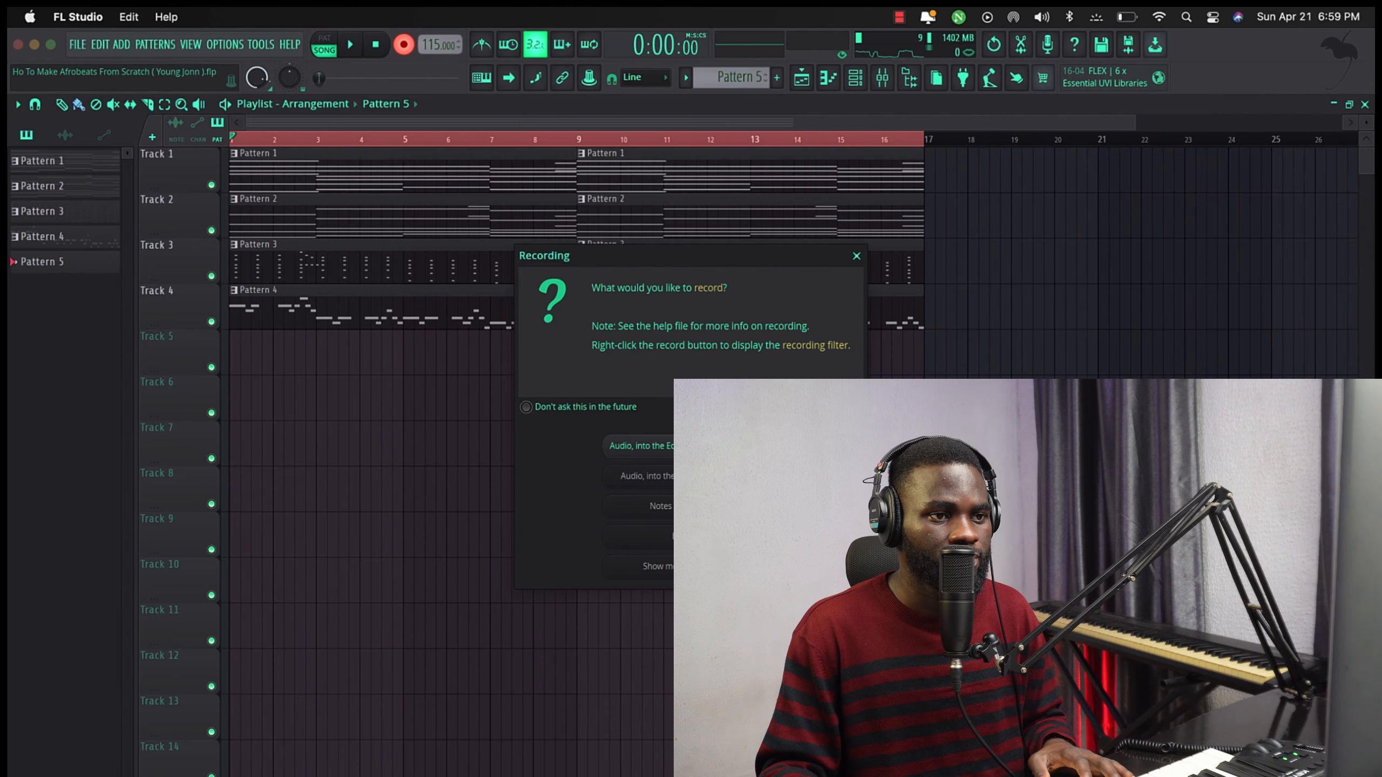
# Record the Nexus #2 piccolo notes into Pattern 5 on Track 5, and repeat the clip at bar 9 for playback.
pyautogui.click(747, 505)
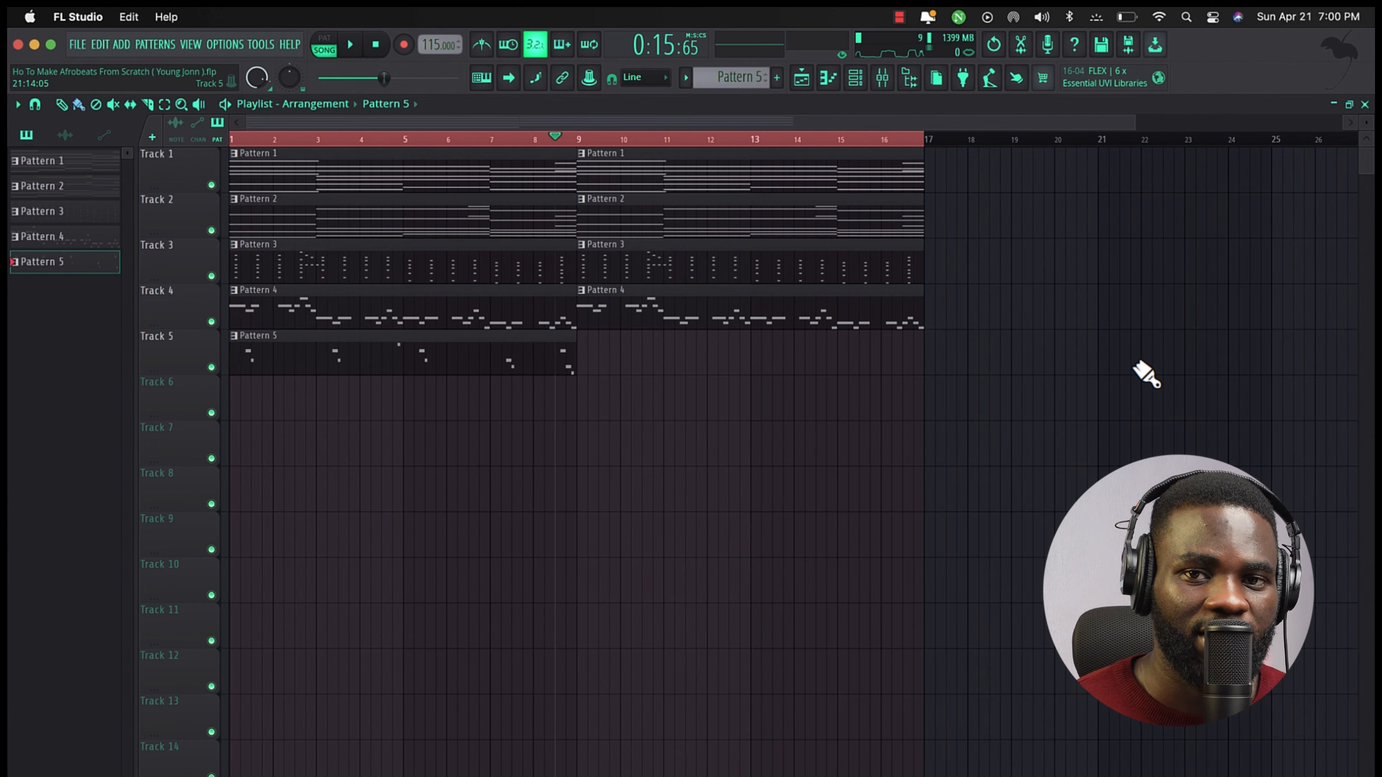
pyautogui.click(586, 359)
pyautogui.press('space')
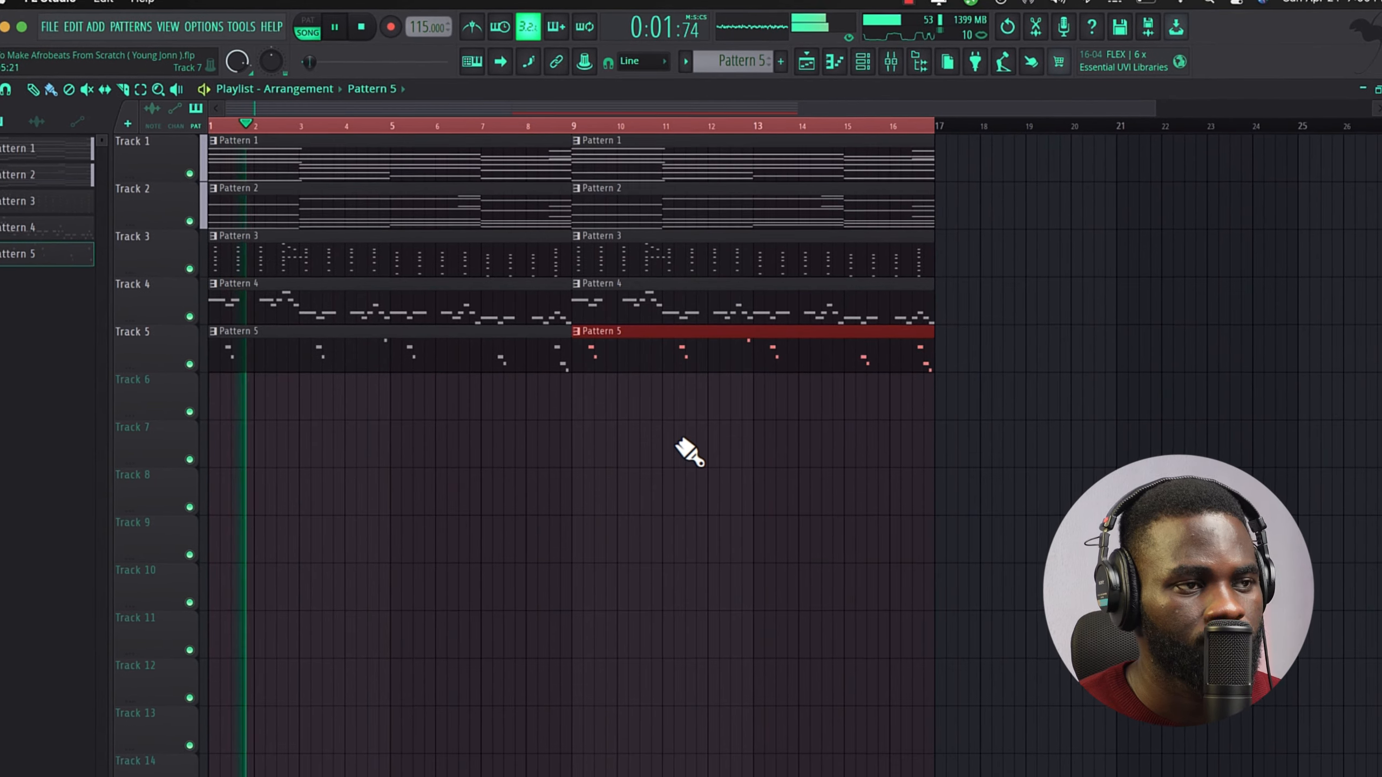
pyautogui.scroll(-2, 690, 453)
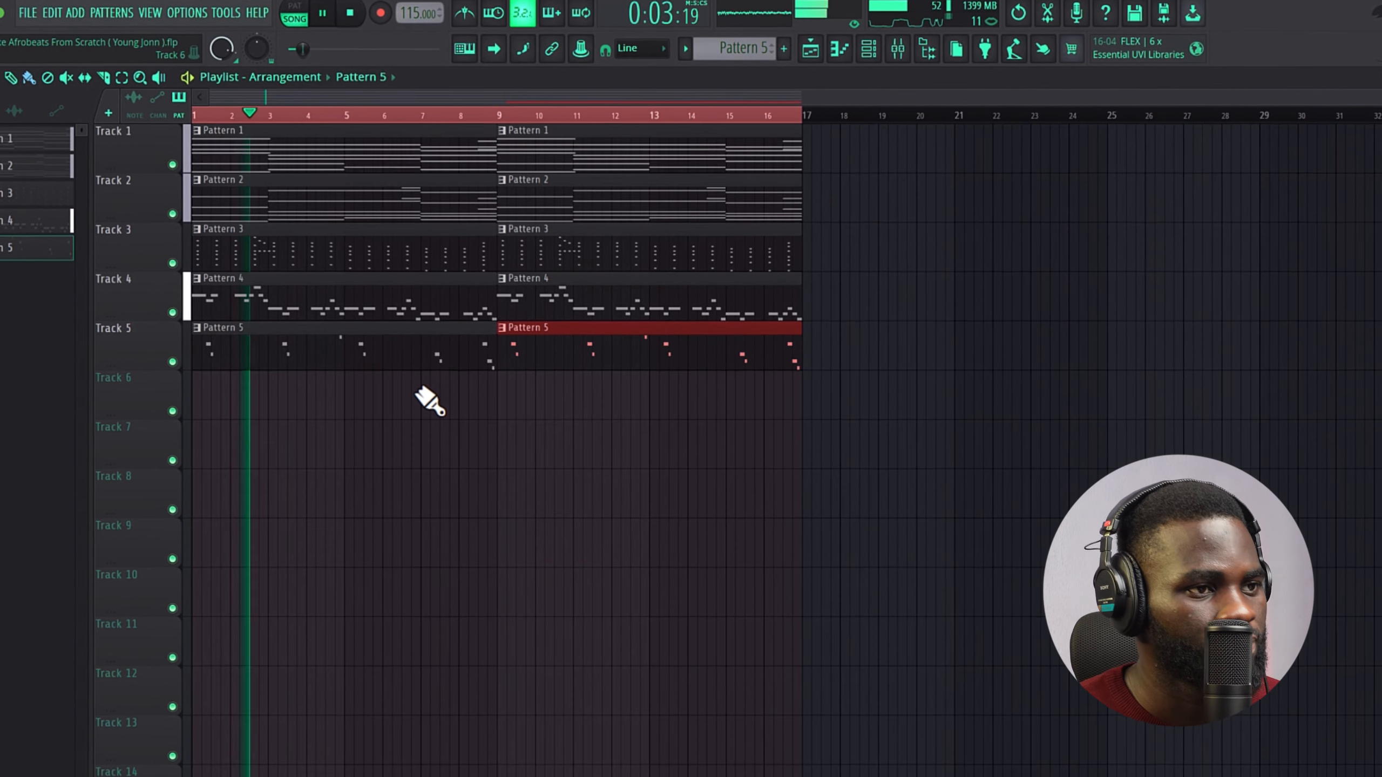